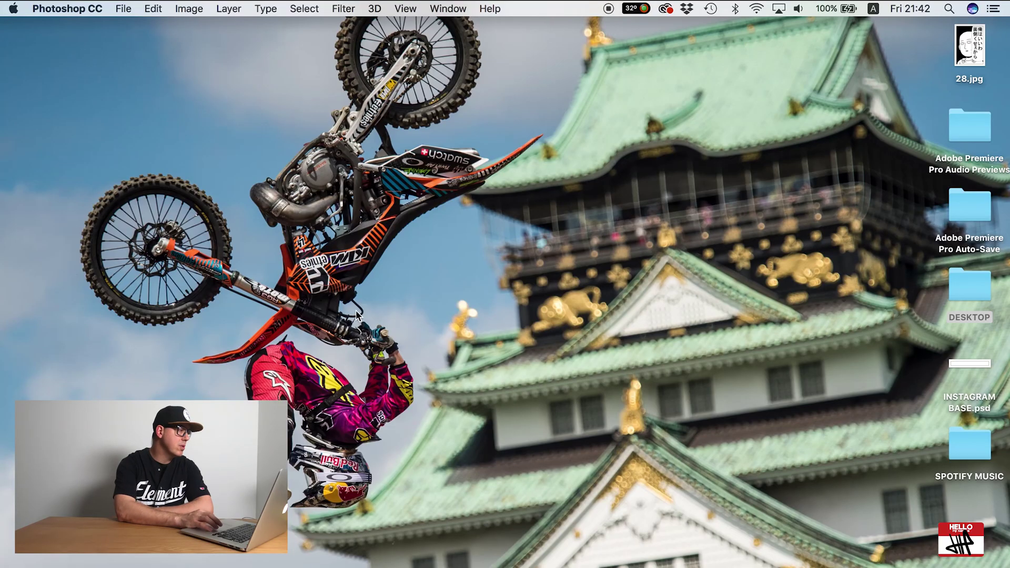
Create a new document from the recent custom preset of 10800 x 1350 px at 72 ppi with a white background
click(124, 8)
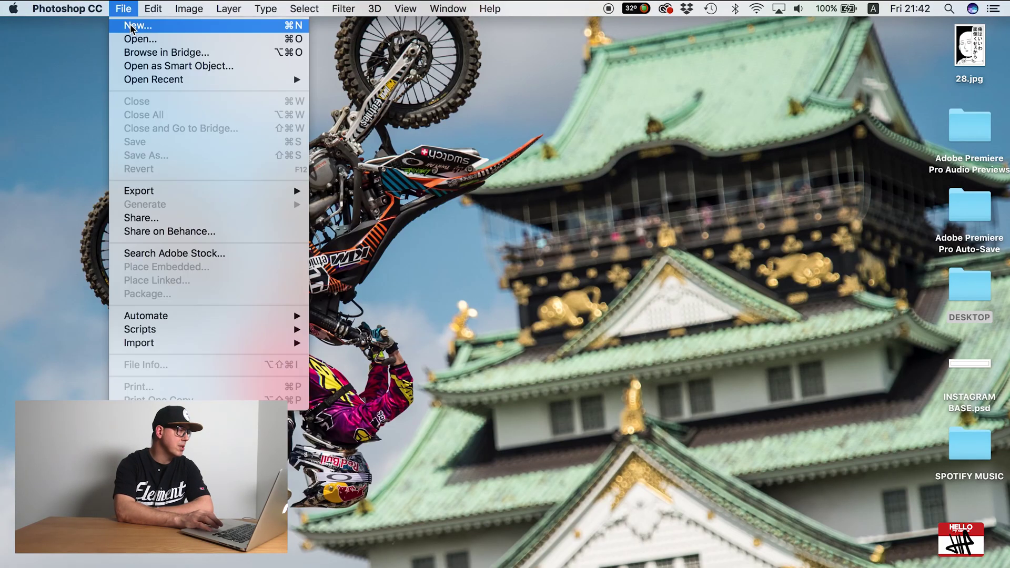
click(132, 26)
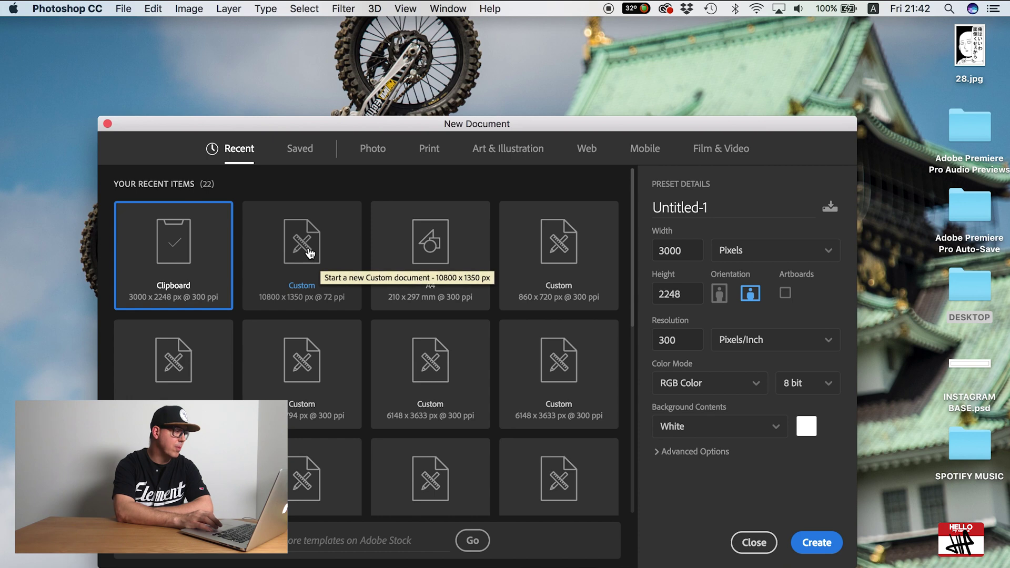
click(311, 254)
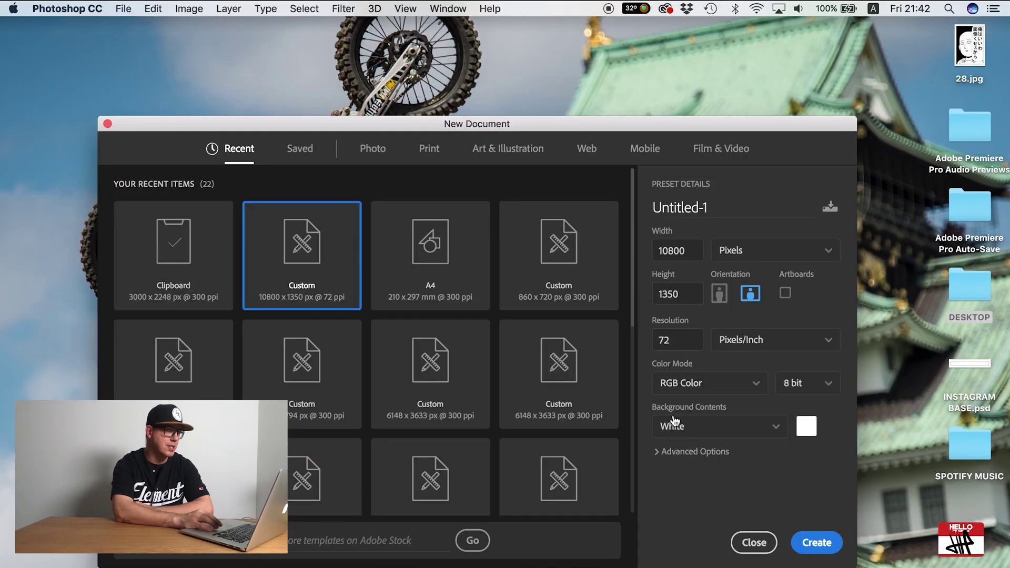
click(819, 552)
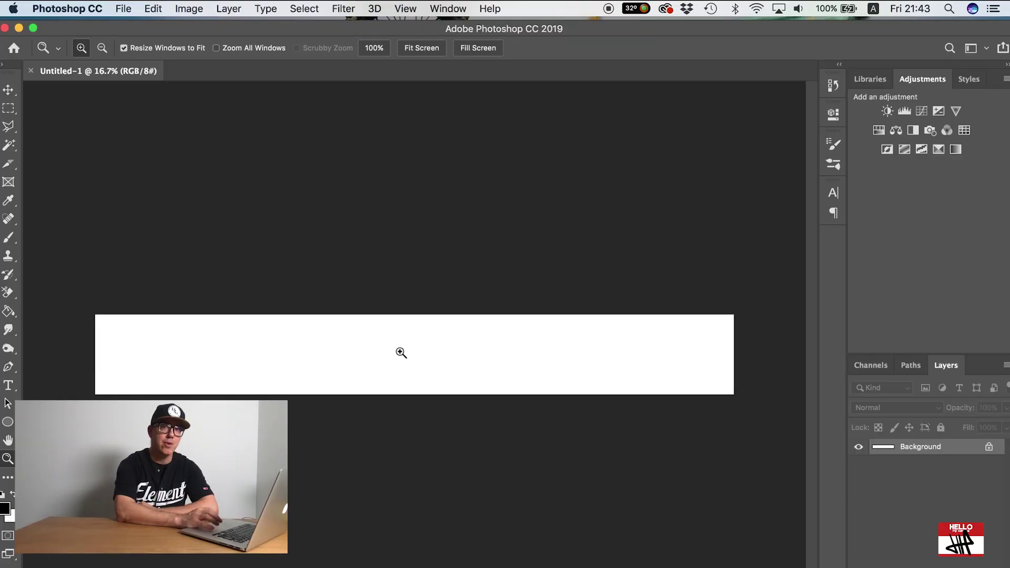
Add a new guide layout that divides the canvas into 10 columns
click(405, 9)
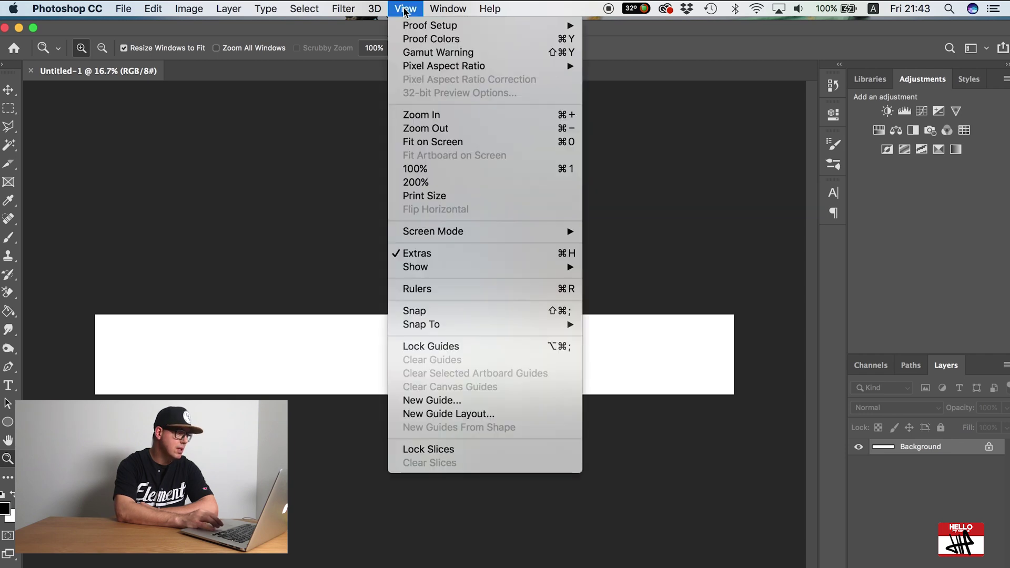
click(458, 415)
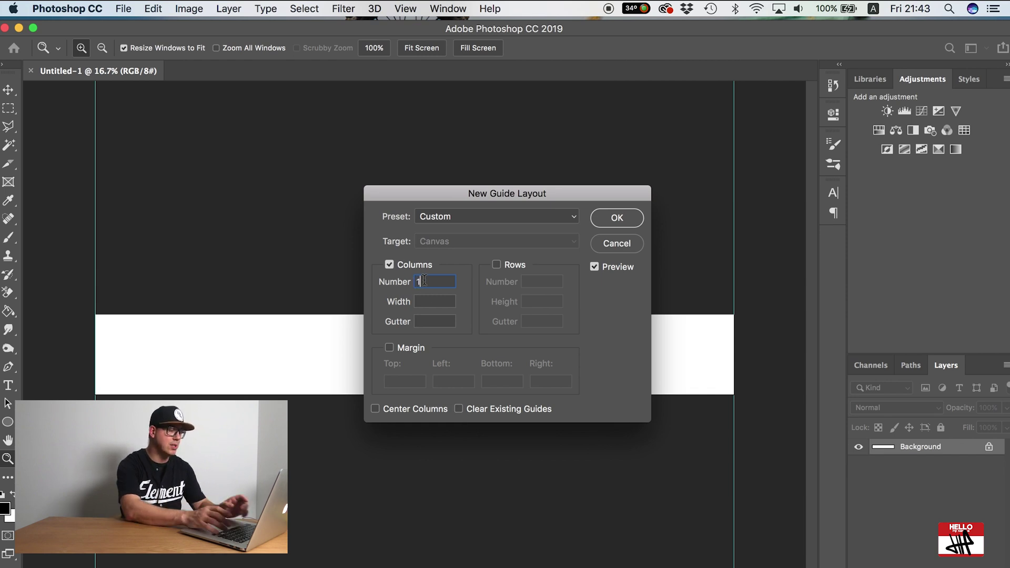
text(10)
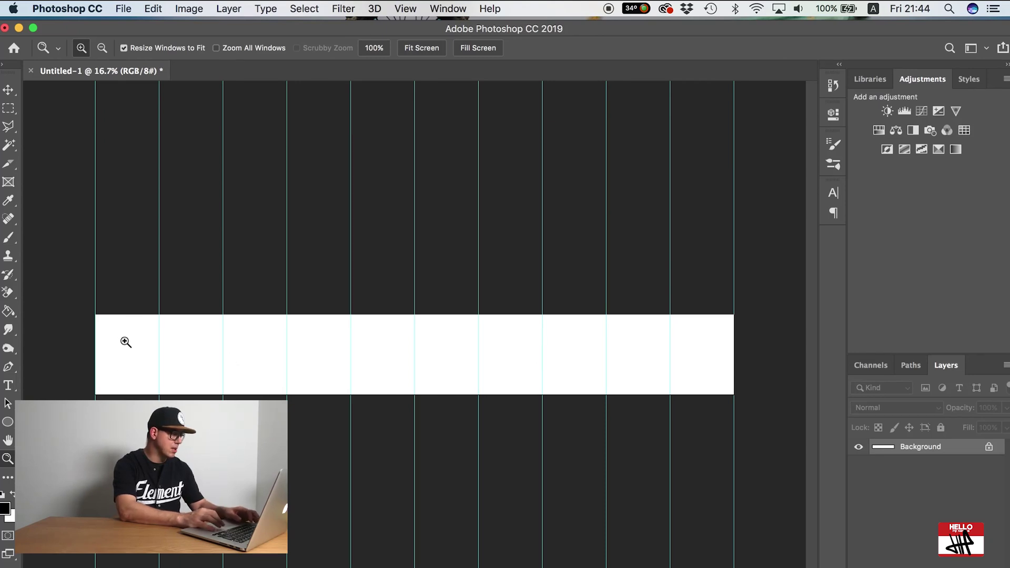
drag(118, 334, 294, 448)
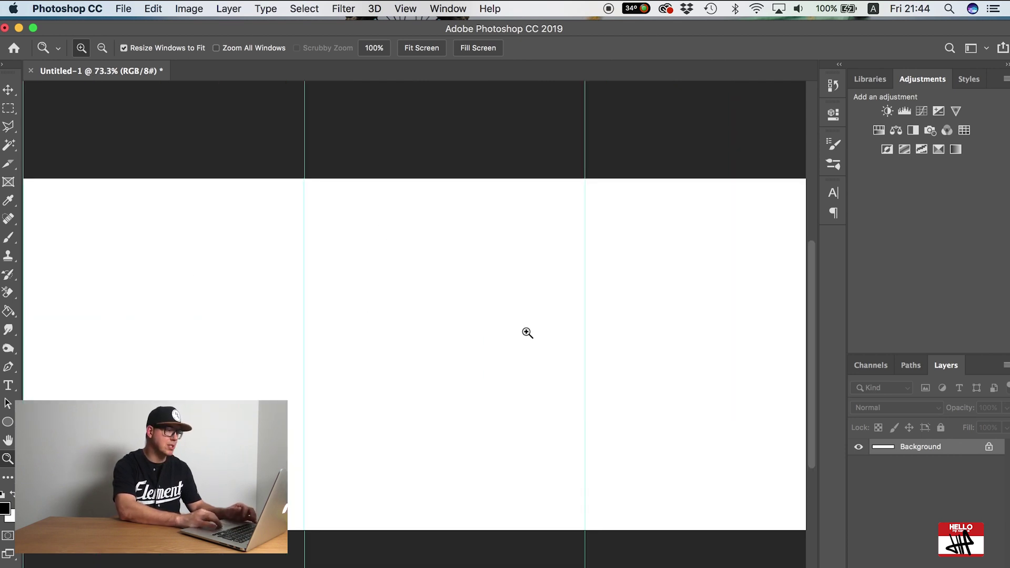
scroll(528, 333, right, 2)
scroll(528, 333, up, 2)
scroll(527, 333, left, 3)
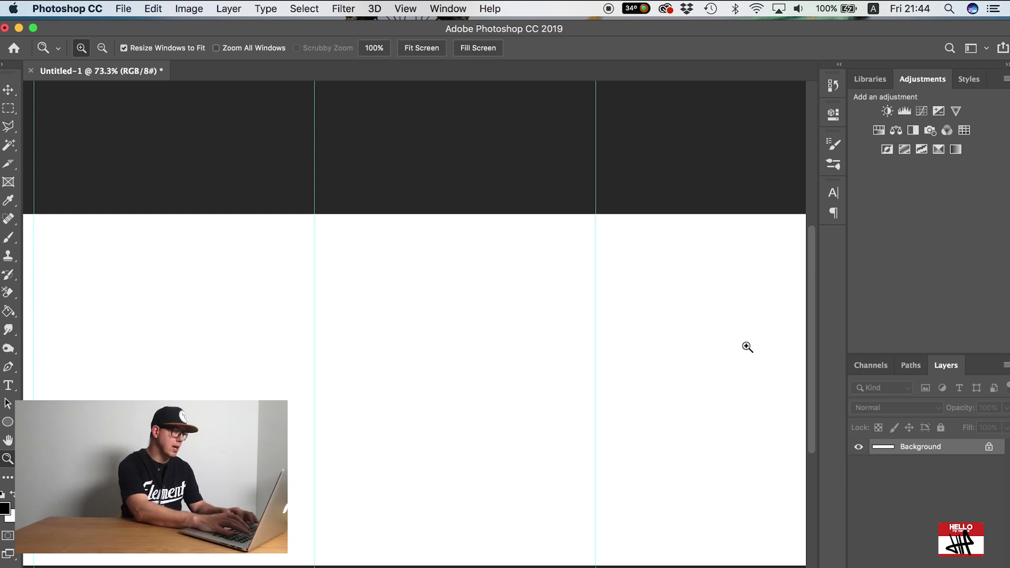
key(super+0)
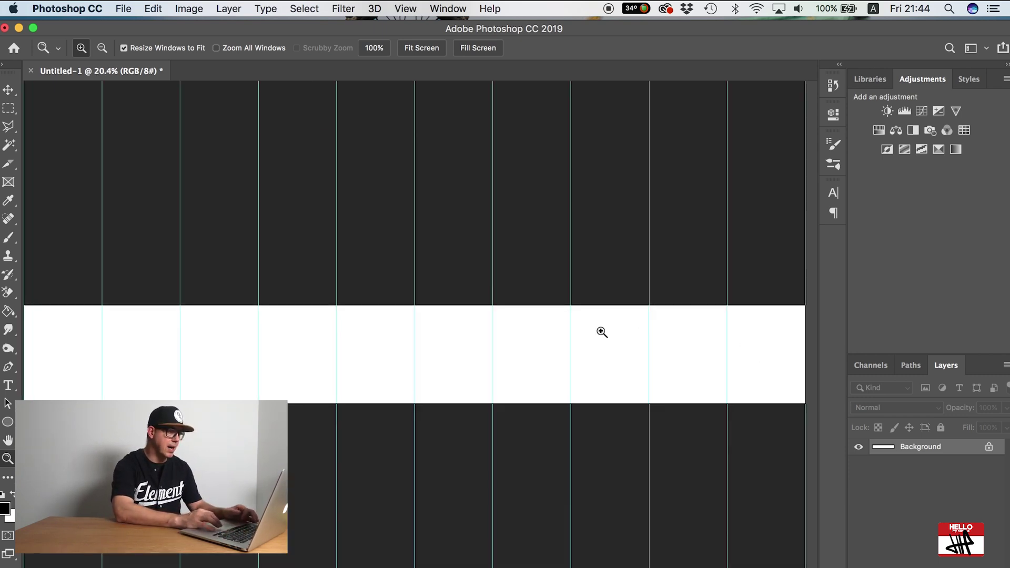
Switch to Adobe Bridge and open all the approved photos in the Best Images folder with Adobe Photoshop CC 2019
click(708, 559)
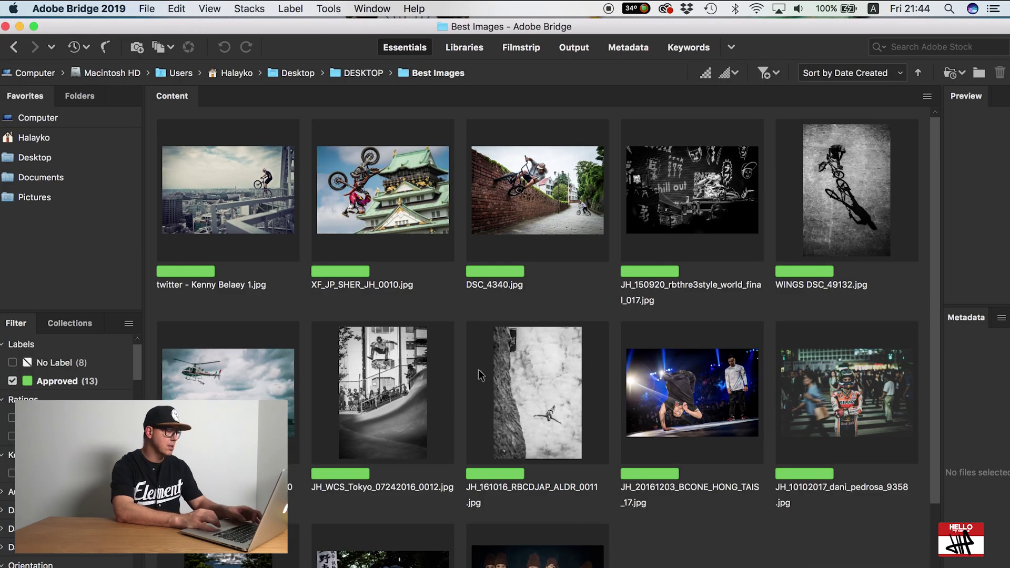
key(super+a)
right_click(364, 200)
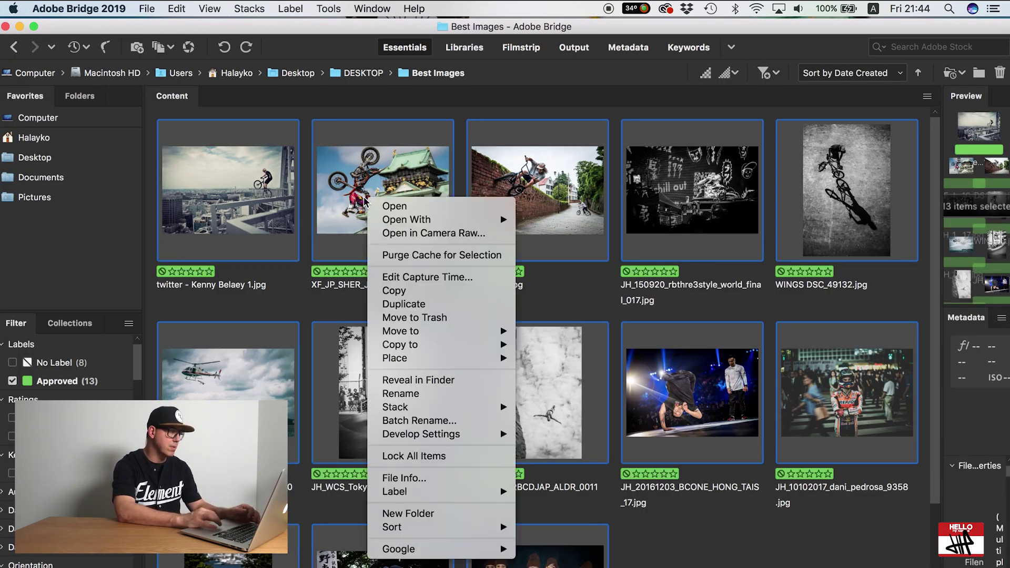
mouse_move(411, 220)
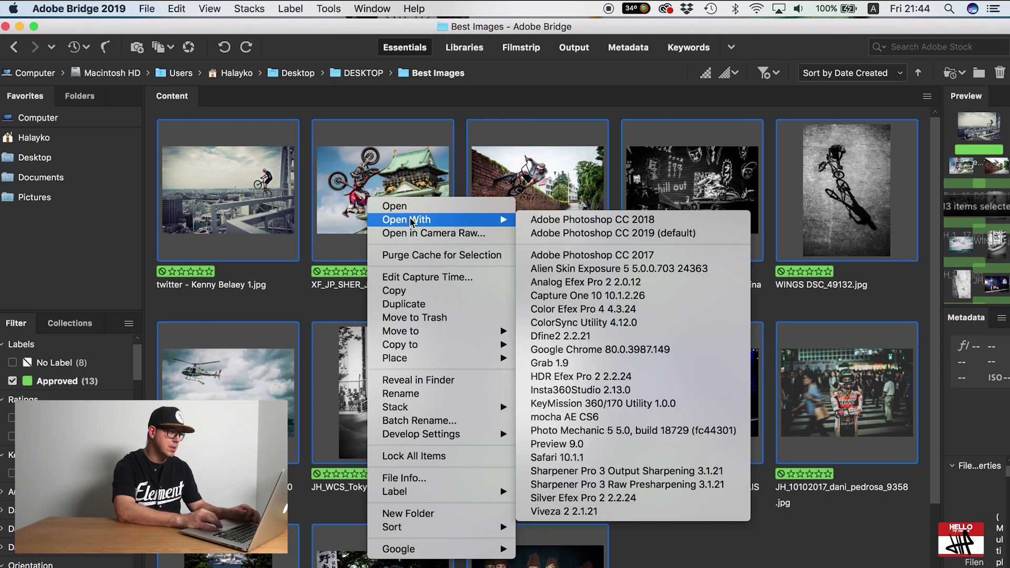
click(587, 235)
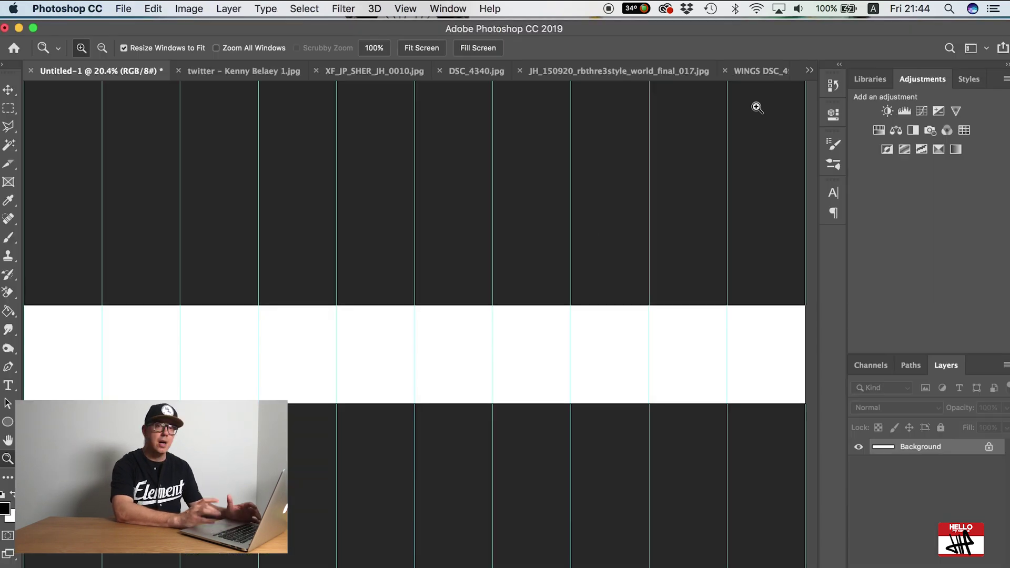
Cut the entire image from XF_JP_SHER_JH_0010.jpg and paste it into the Untitled-1 document
click(810, 72)
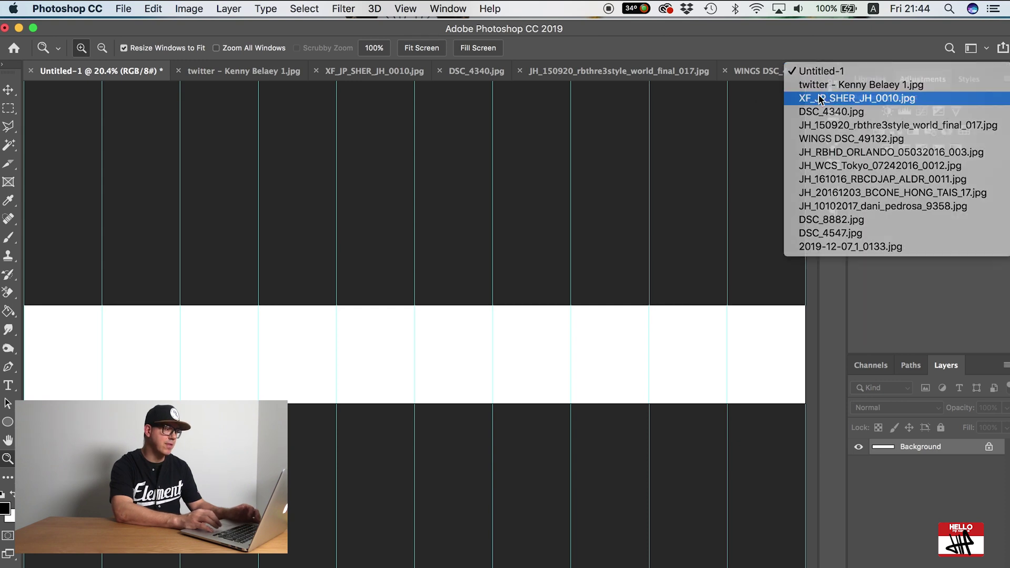
click(819, 98)
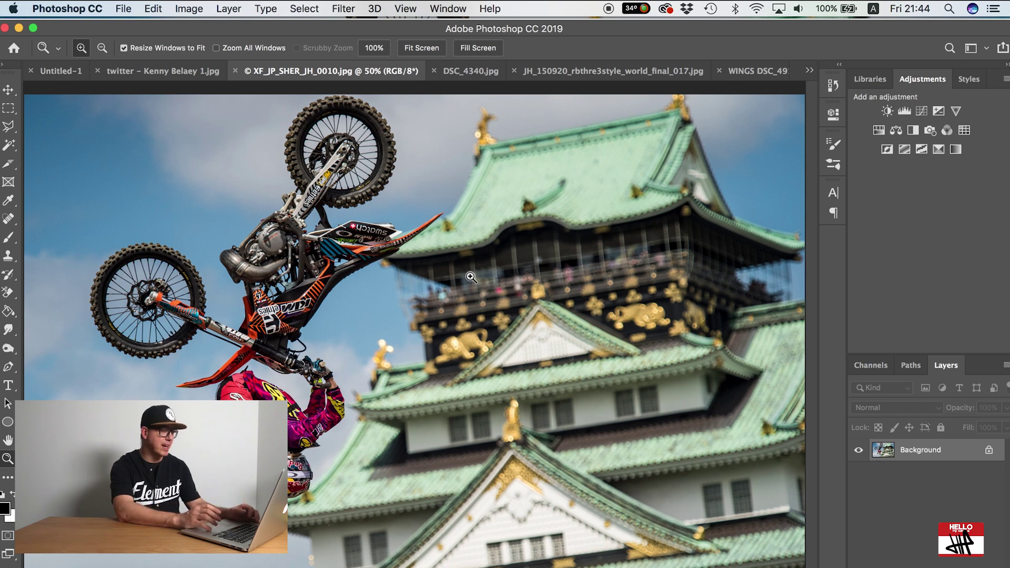
key(super+a)
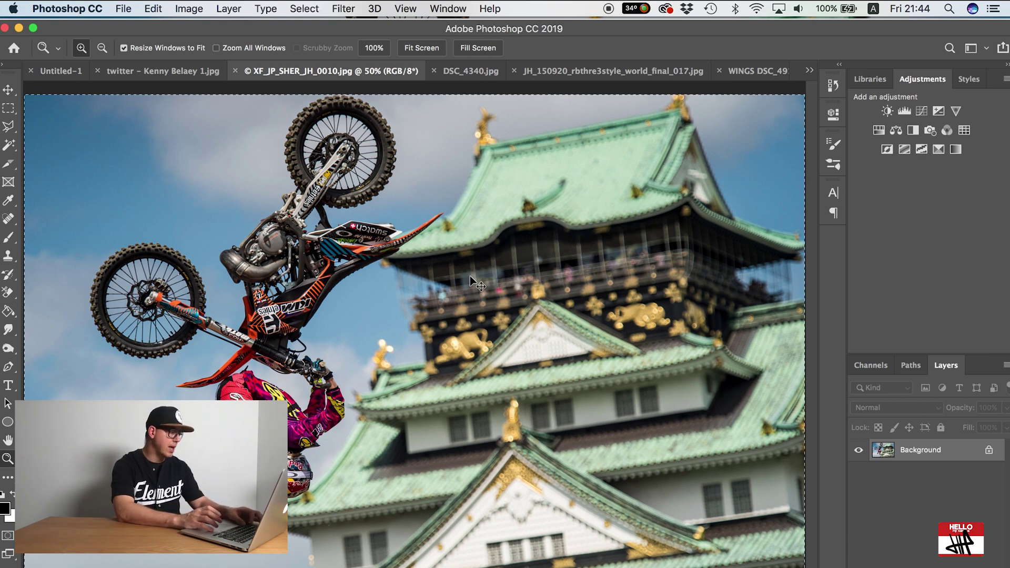
key(super+BackSpace)
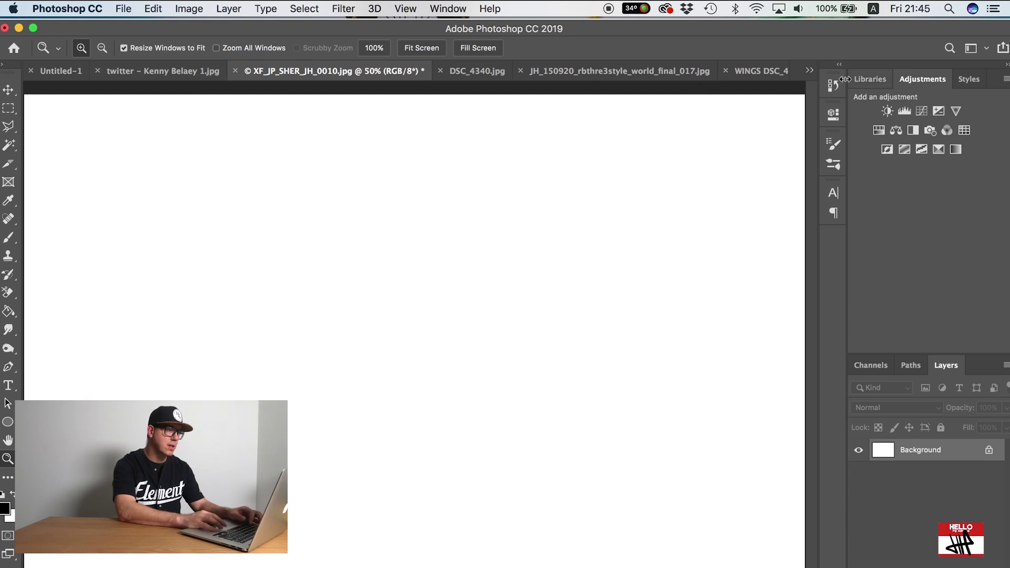
click(810, 71)
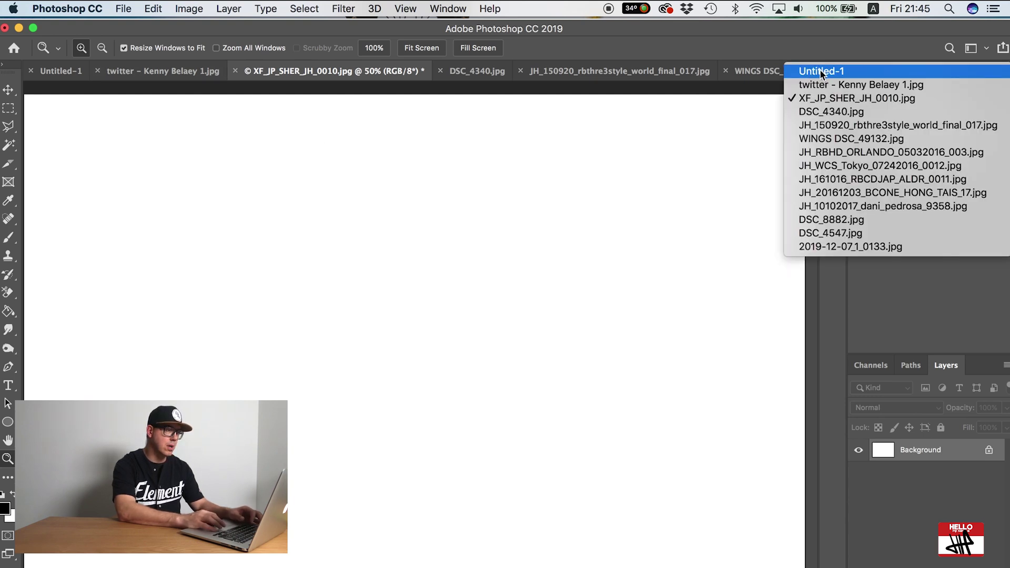
click(821, 71)
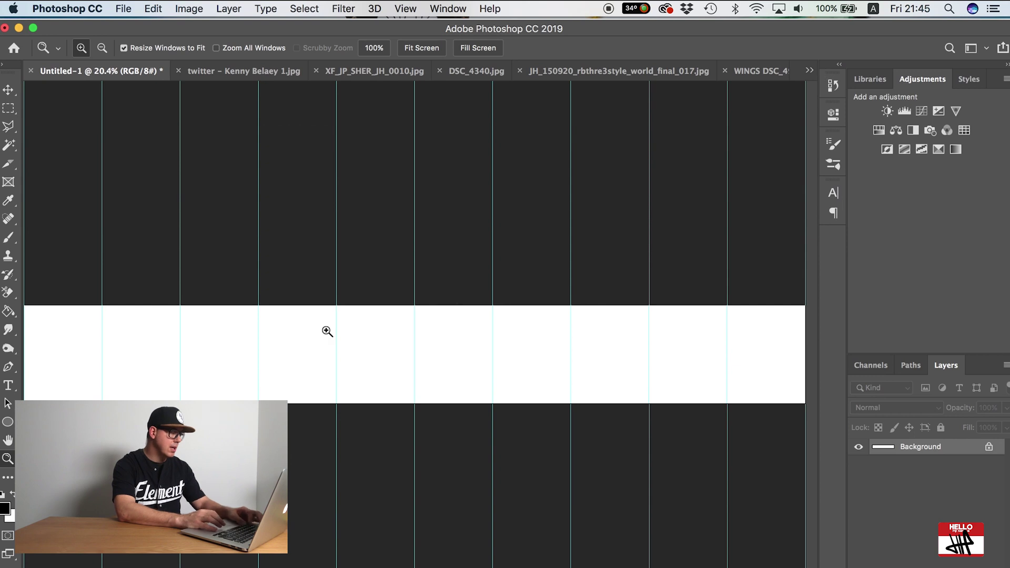
key(super+v)
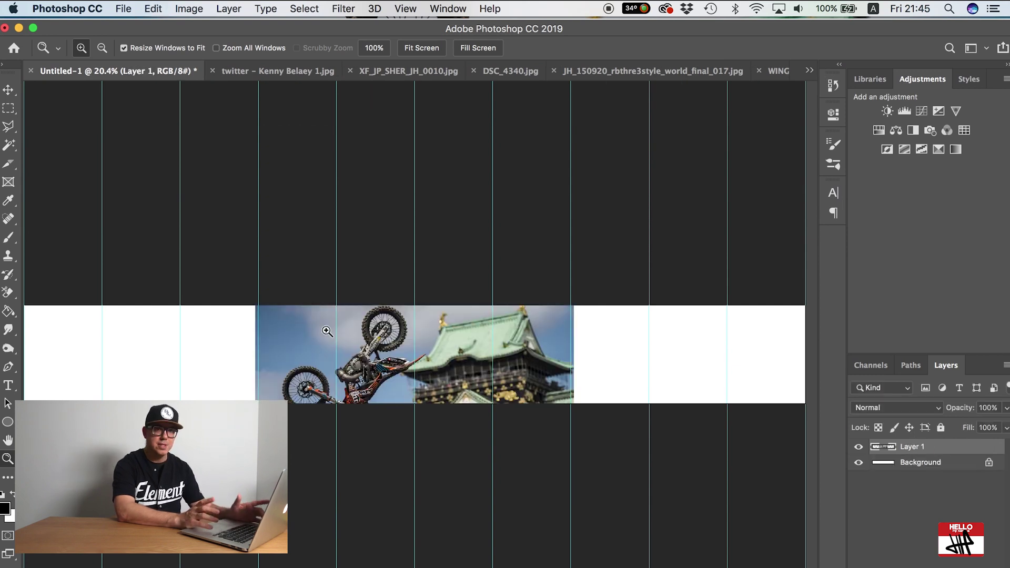
Scale the pasted motocross photo to about 48% and move it over the first columns at the canvas's left end
click(7, 90)
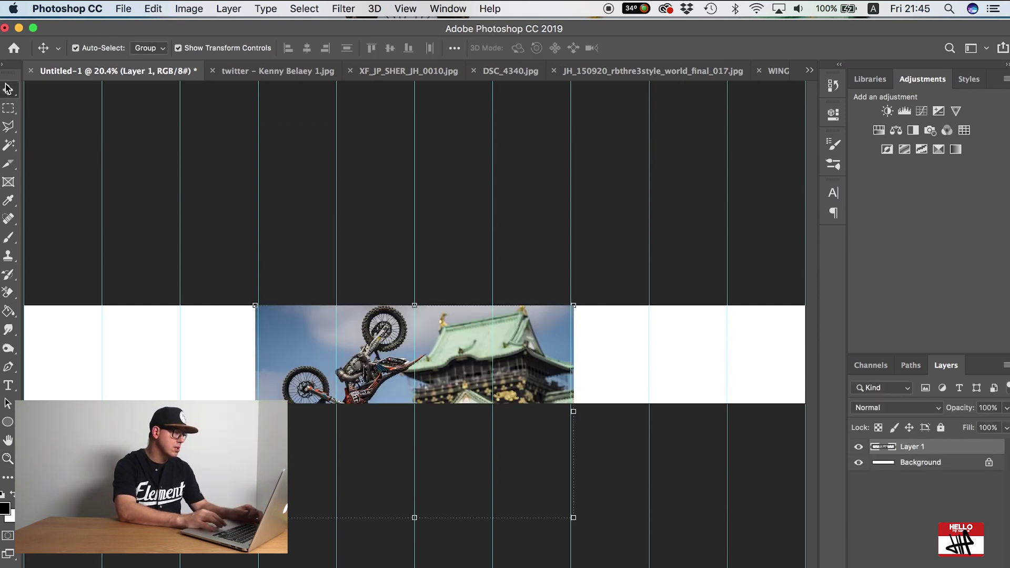
drag(578, 517, 395, 430)
drag(313, 373, 114, 360)
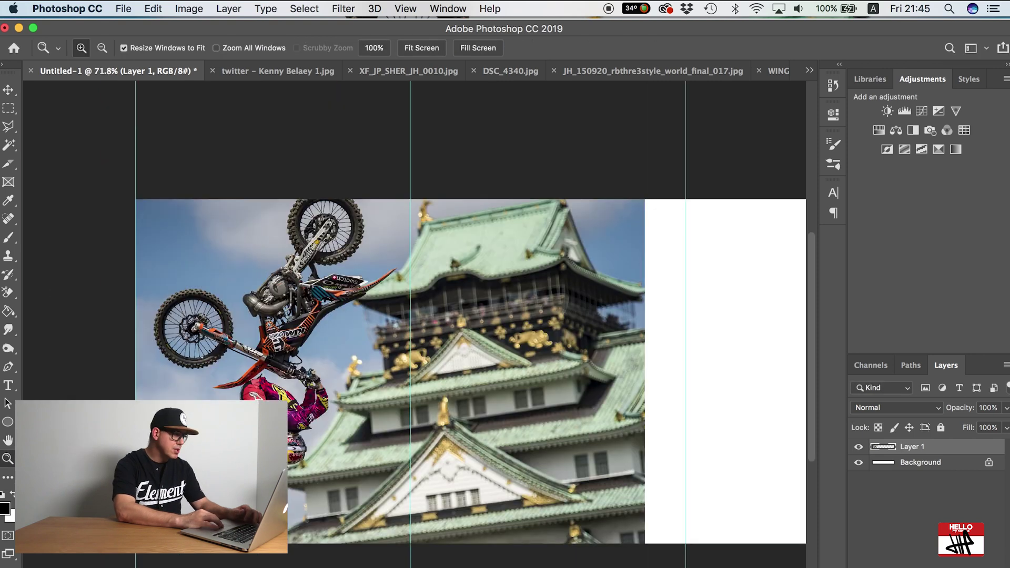
scroll(382, 324, right, 1)
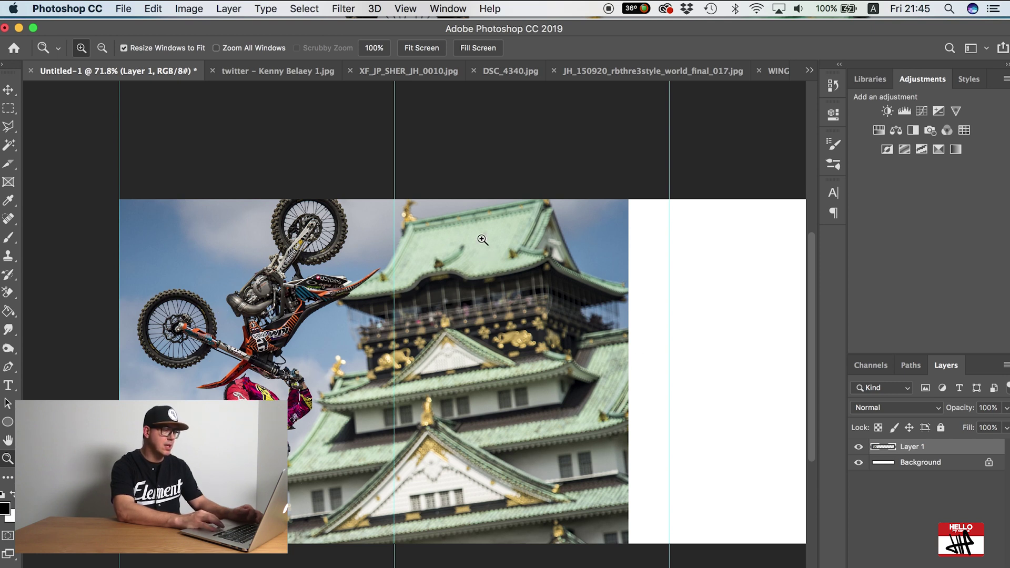
scroll(616, 337, right, 12)
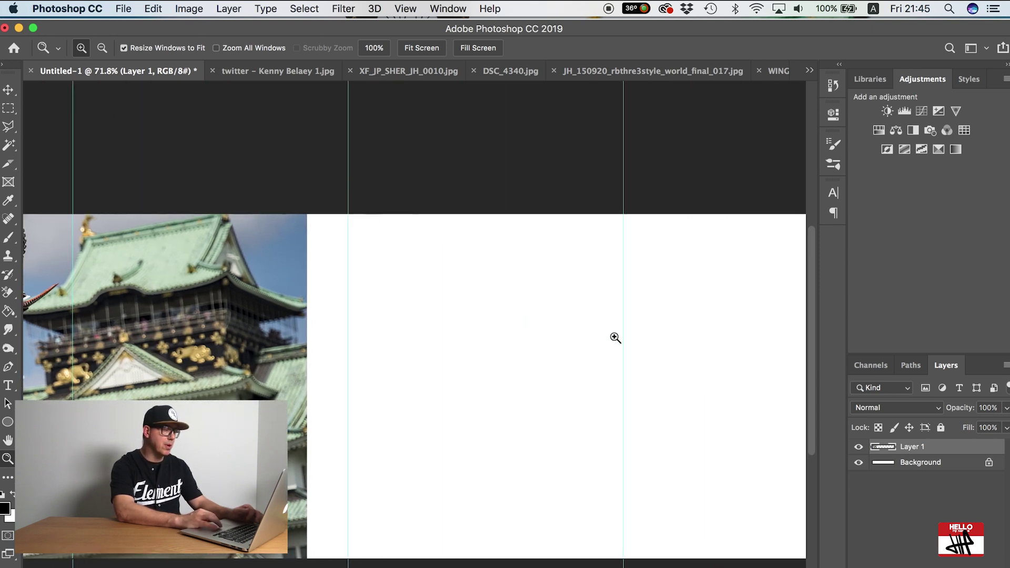
scroll(614, 337, right, 5)
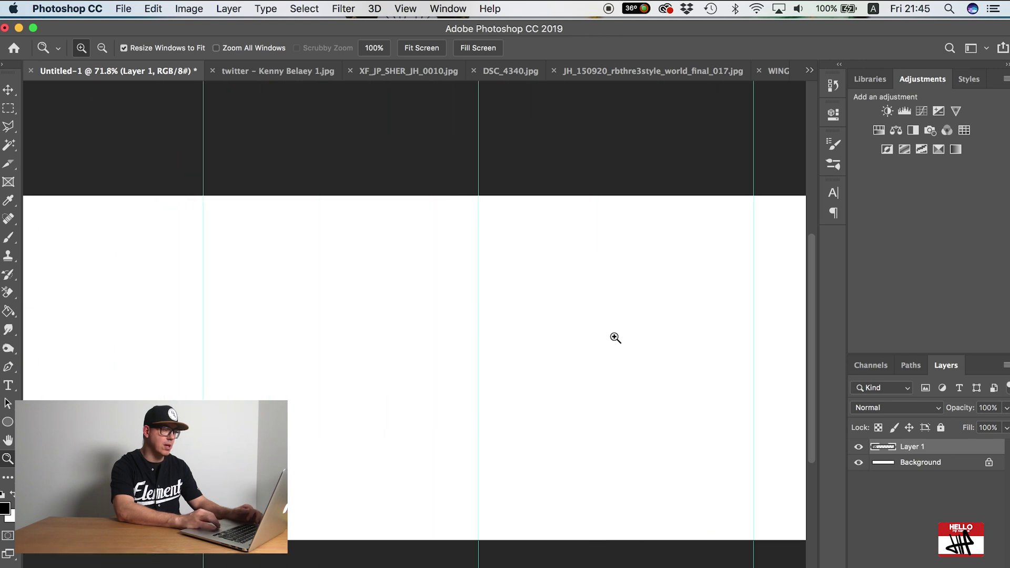
scroll(615, 337, left, 20)
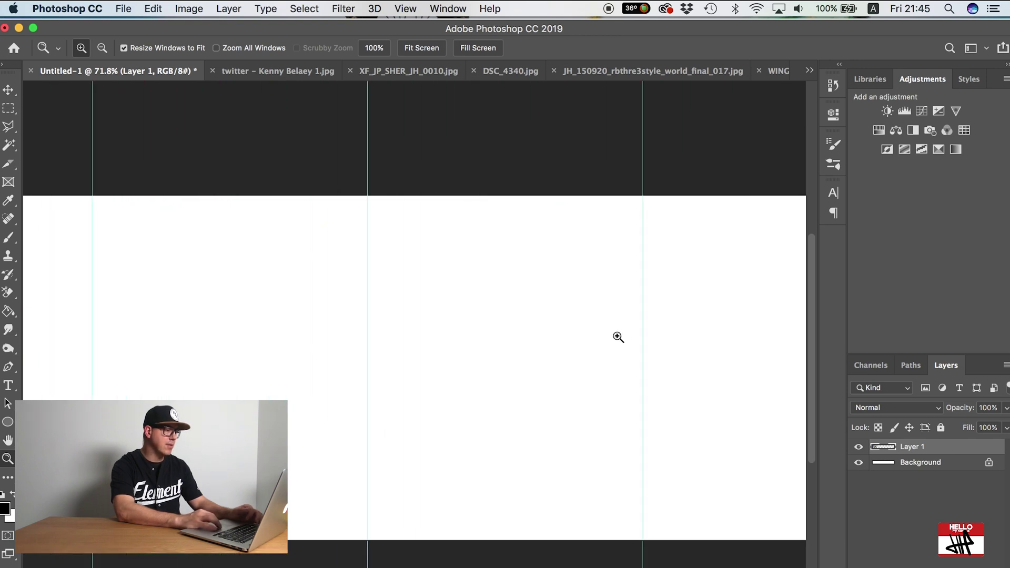
scroll(618, 337, left, 10)
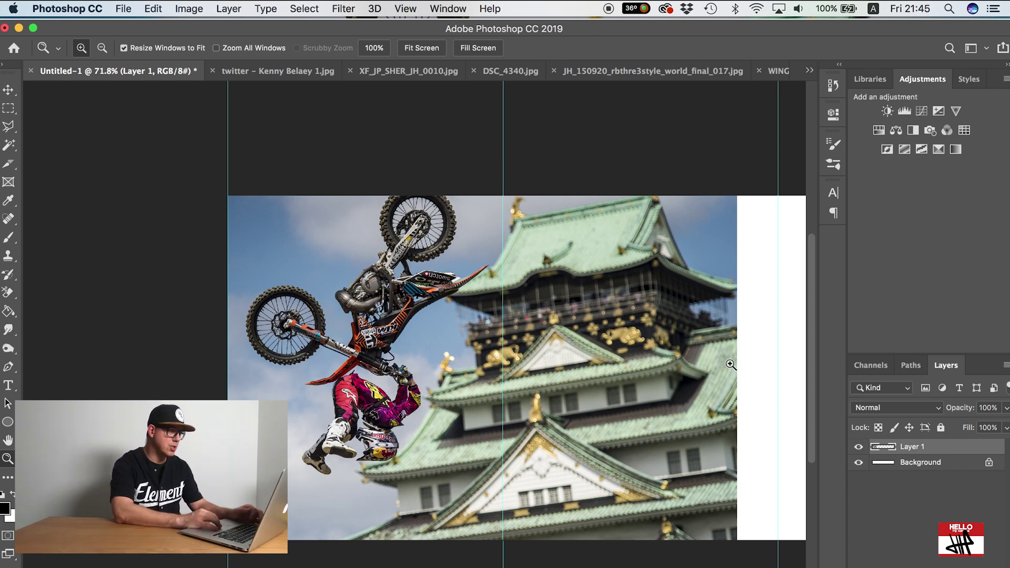
scroll(731, 364, left, 5)
scroll(731, 365, right, 15)
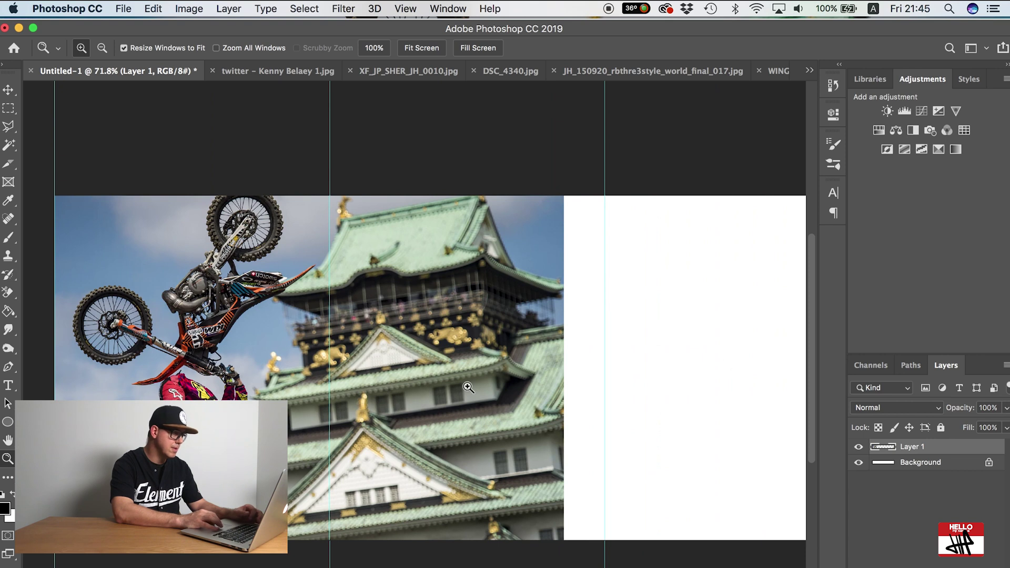
Scale the motocross photo down to 97.46% and shift it slightly left so it still covers the canvas's left edge
key(v)
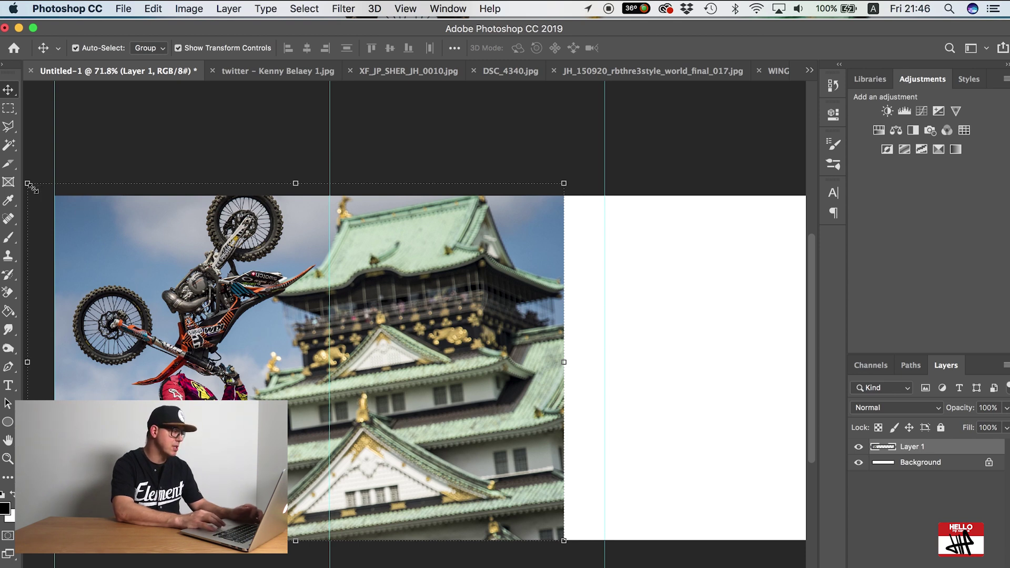
drag(26, 183, 41, 193)
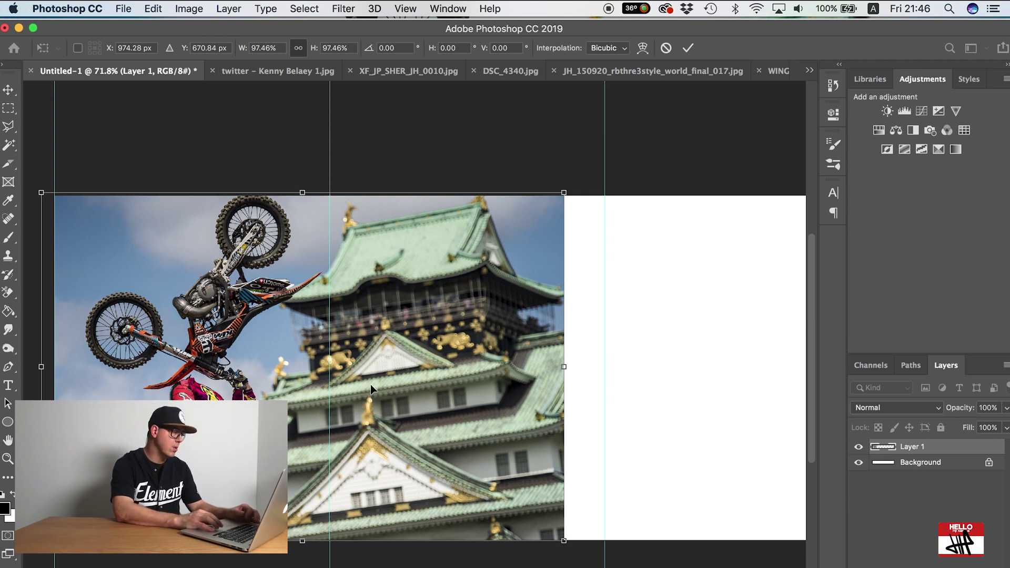
drag(239, 381, 227, 383)
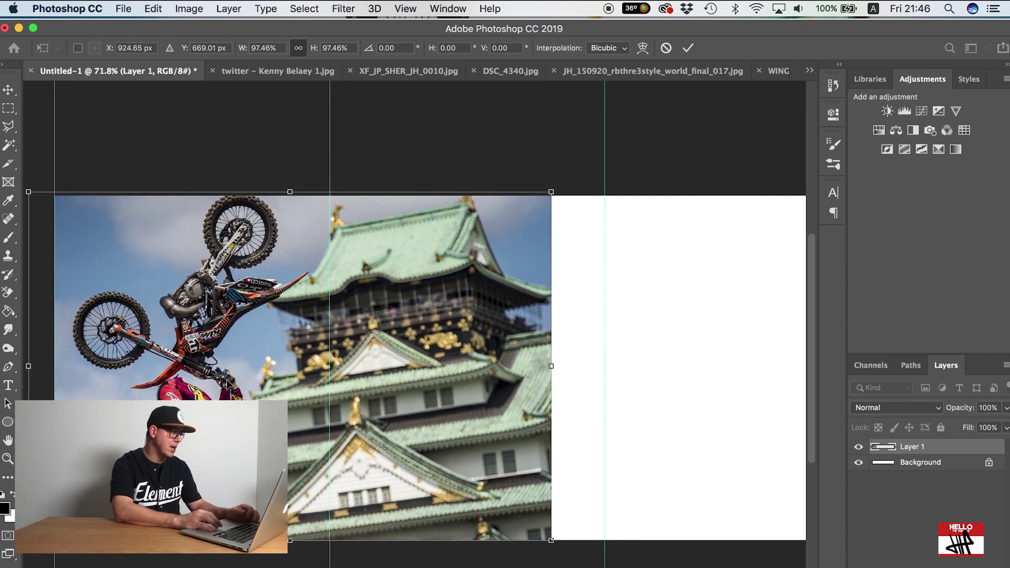
key(Return)
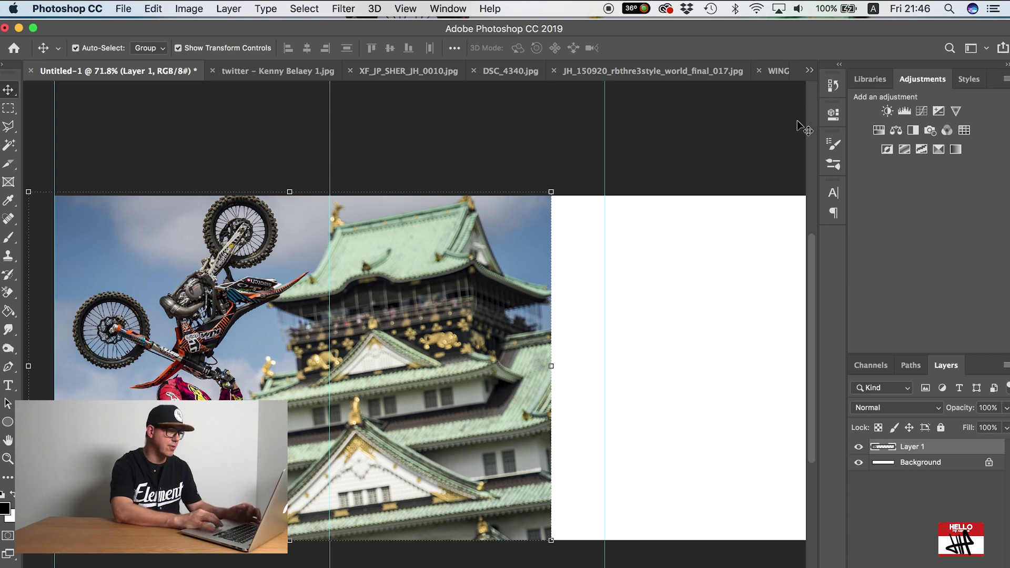
Close XF_JP_SHER_JH_0010.jpg without saving its changes and switch to another open document
scroll(684, 280, right, 10)
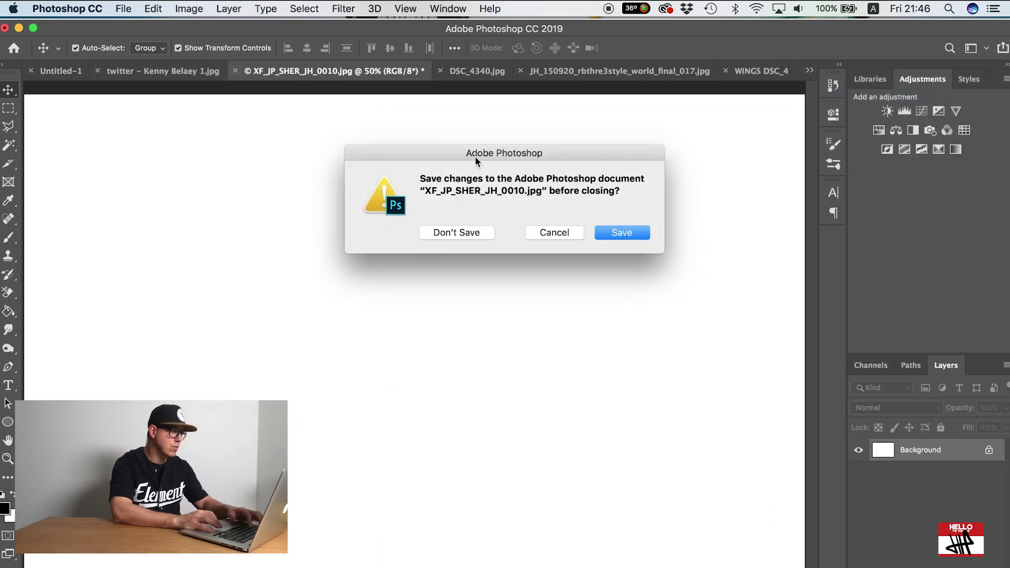
click(460, 232)
key(ctrl+Tab)
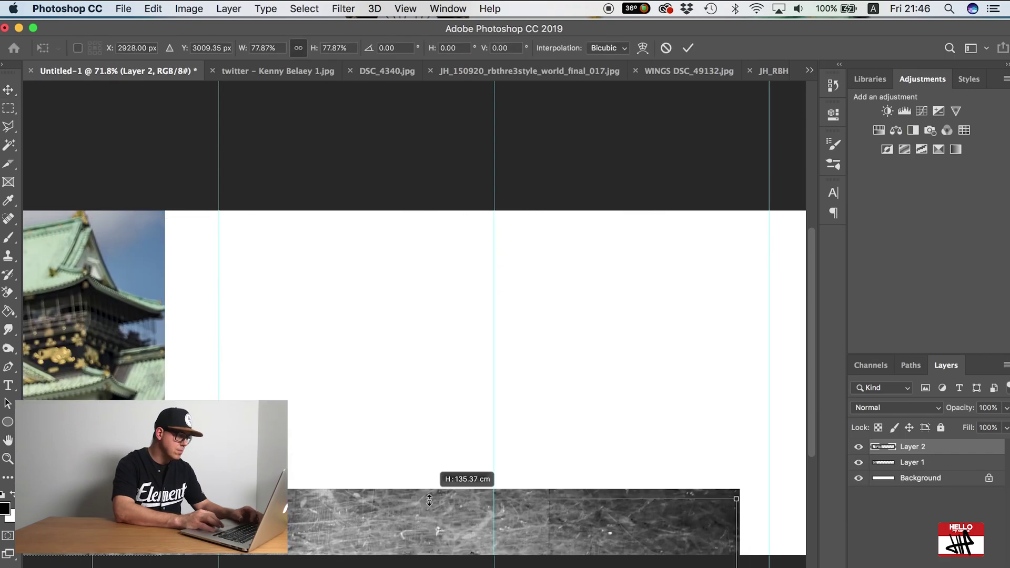
Scale the black-and-white BMX photo down and place it directly after the temple photo across the second and third columns
drag(428, 481, 316, 211)
drag(440, 567, 387, 547)
key(Return)
Cut the black-and-white skateboarding photo from its own document and paste it into Untitled-1
click(809, 70)
click(460, 74)
key(ctrl+Tab)
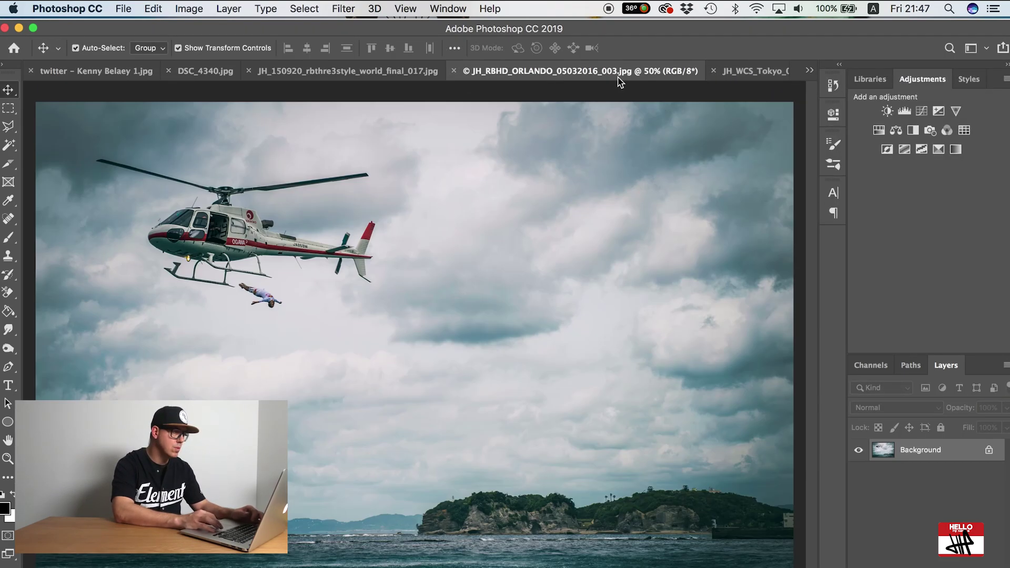
key(ctrl+Tab)
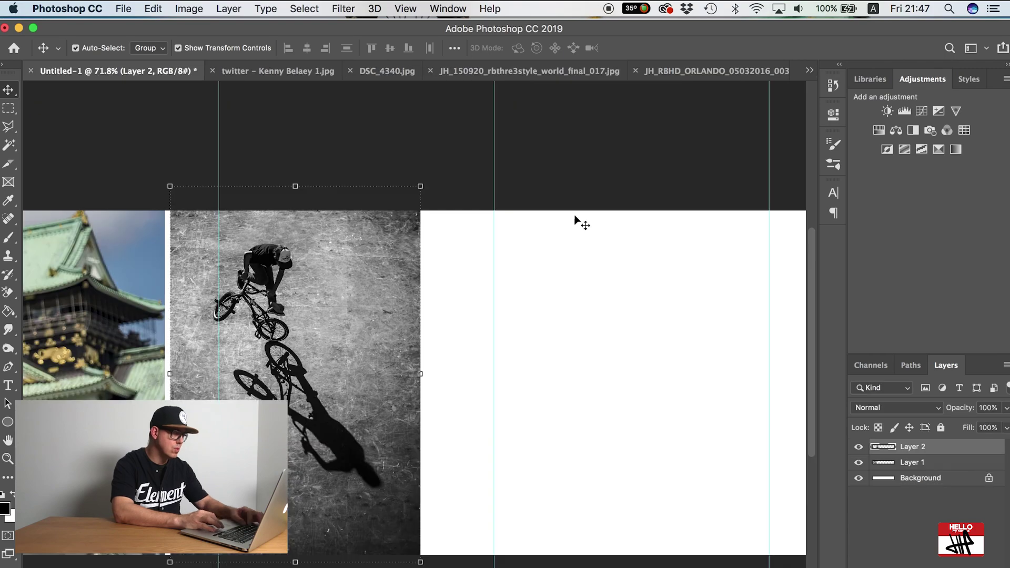
Scale the pasted skateboarding photo down and position it beside the black-and-white BMX photo
drag(575, 219, 600, 271)
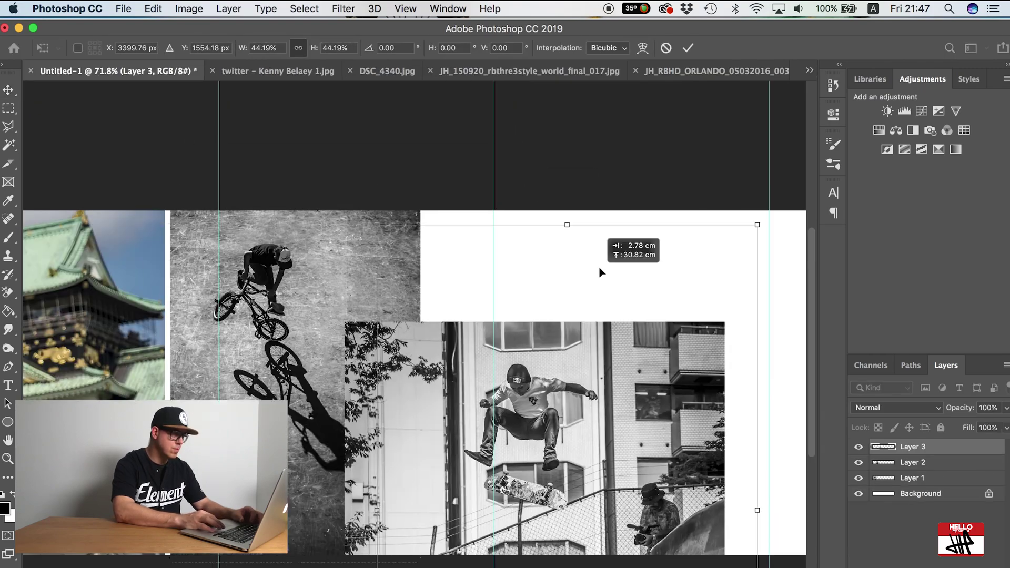
drag(758, 223, 618, 432)
drag(608, 458, 656, 255)
drag(611, 327, 607, 279)
drag(653, 209, 646, 221)
key(Return)
Shrink the black-and-white BMX photo to leave white margins and move the skateboarding photo left, keeping a narrow gap between them
click(410, 495)
drag(419, 558, 388, 513)
drag(355, 471, 356, 507)
key(Return)
drag(454, 491, 423, 489)
Bring the helicopter photo from JH_RBHD_ORLANDO_05032016_003.jpg into Untitled-1 and scale it to fit after the skateboarding photo with white margins
scroll(703, 485, right, 5)
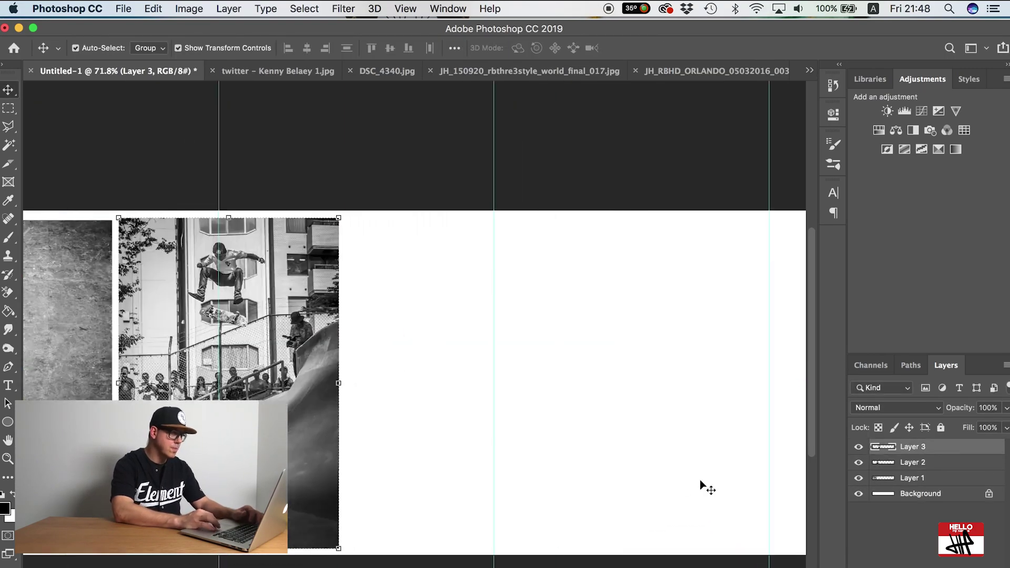
click(668, 73)
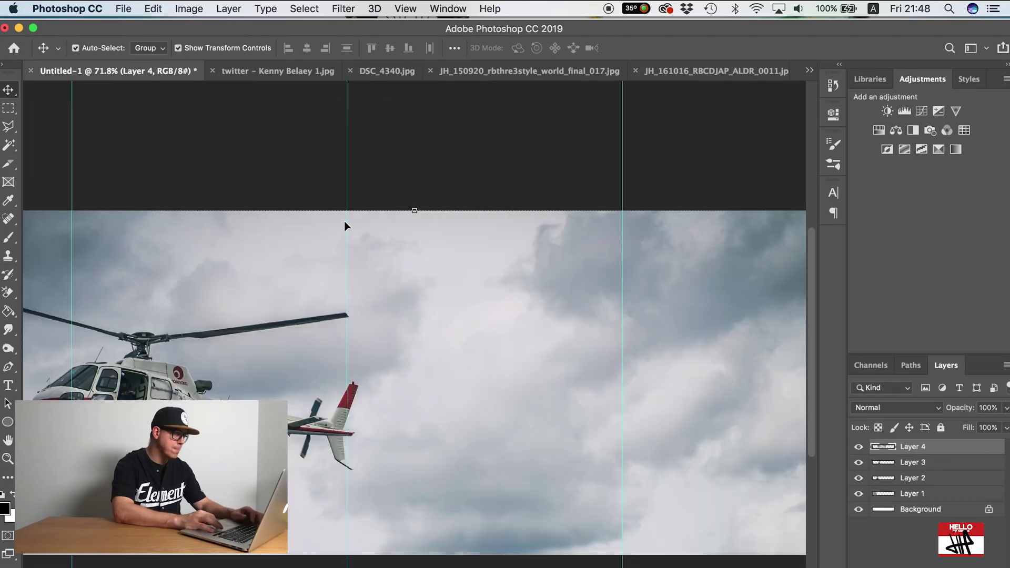
drag(346, 223, 504, 216)
drag(467, 182, 467, 337)
drag(475, 441, 429, 338)
drag(639, 525, 658, 540)
drag(538, 491, 537, 487)
key(Return)
scroll(538, 491, left, 5)
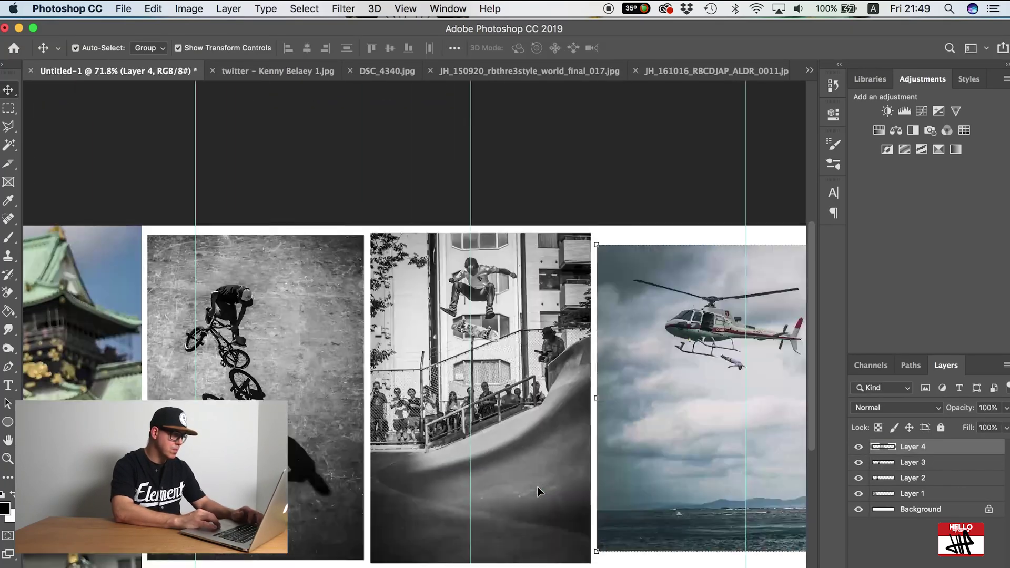
Cut the street jump photo from its own document and paste it into Untitled-1
scroll(537, 492, right, 10)
click(290, 73)
click(573, 71)
click(809, 70)
click(842, 179)
key(ctrl+Tab)
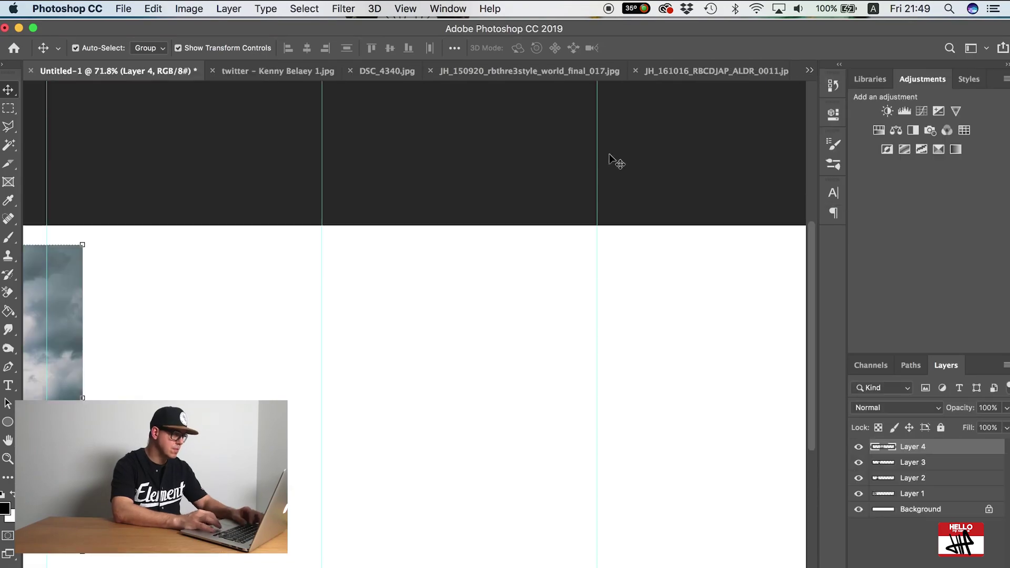
key(super+v)
Scale the street jump photo down to cover the canvas height and place it right after the helicopter photo
drag(414, 228, 415, 529)
drag(407, 552, 250, 230)
drag(258, 183, 258, 244)
drag(237, 302, 197, 254)
key(Return)
Close JH_150920_rbthre3style_world_final_017.jpg and transfer the rooftop bike photo from its document into Untitled-1
scroll(225, 305, left, 10)
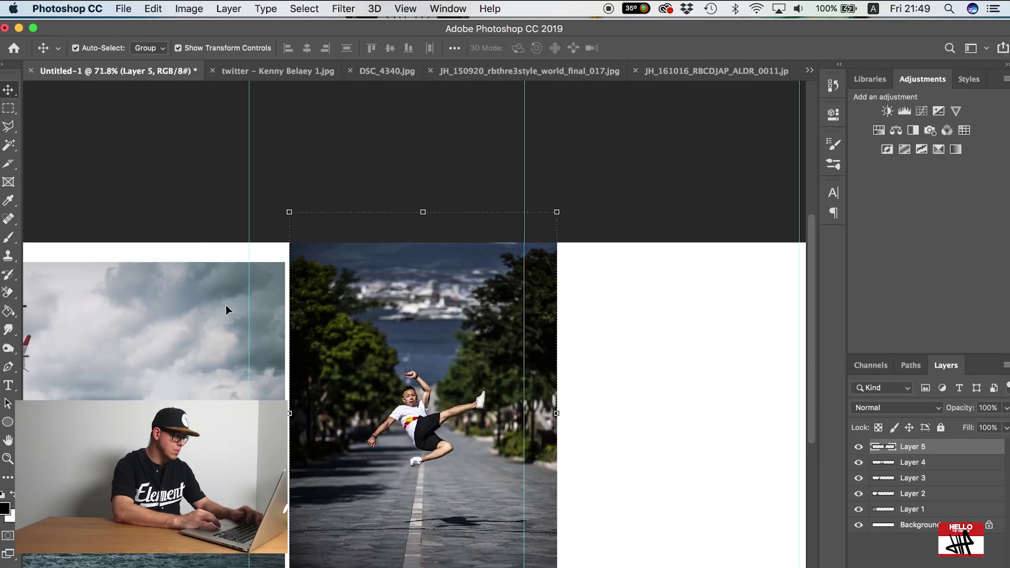
click(474, 71)
click(248, 71)
click(284, 72)
key(super+x)
key(ctrl+shift+Tab)
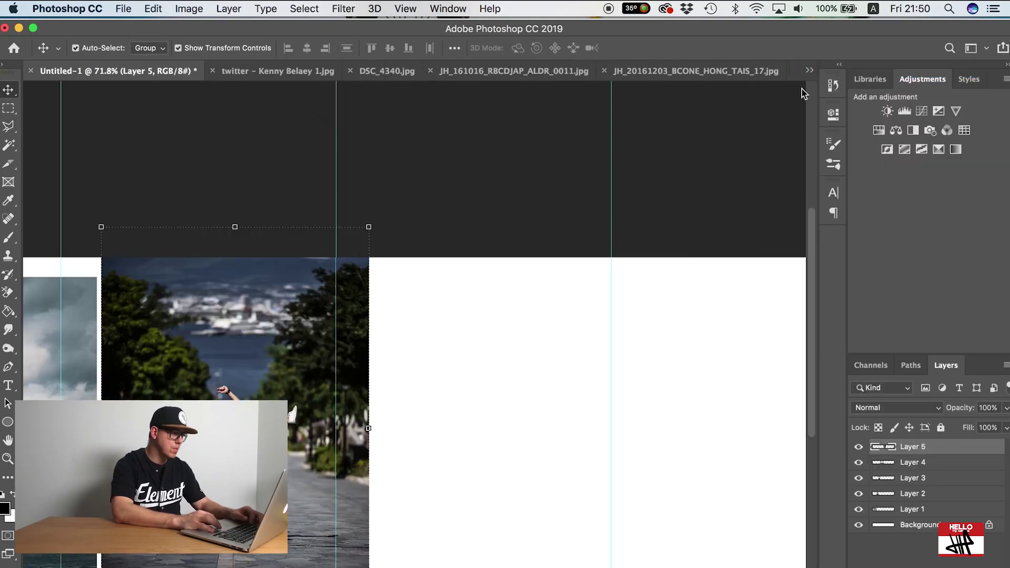
key(super+v)
Scale the rooftop bike photo down and place it after the street jump photo, leaving a white margin around it
drag(413, 94, 413, 515)
drag(412, 547, 577, 215)
drag(577, 181, 577, 306)
drag(595, 381, 588, 357)
scroll(686, 383, right, 3)
drag(620, 567, 641, 567)
drag(582, 555, 585, 550)
scroll(582, 550, left, 1)
scroll(582, 550, right, 10)
scroll(582, 551, left, 2)
key(Return)
Cut the entire image from JH_20161203_BCONE_HONG_TAIS_17.jpg and close that file without saving its changes
click(649, 71)
key(super+a)
key(super+x)
key(super+w)
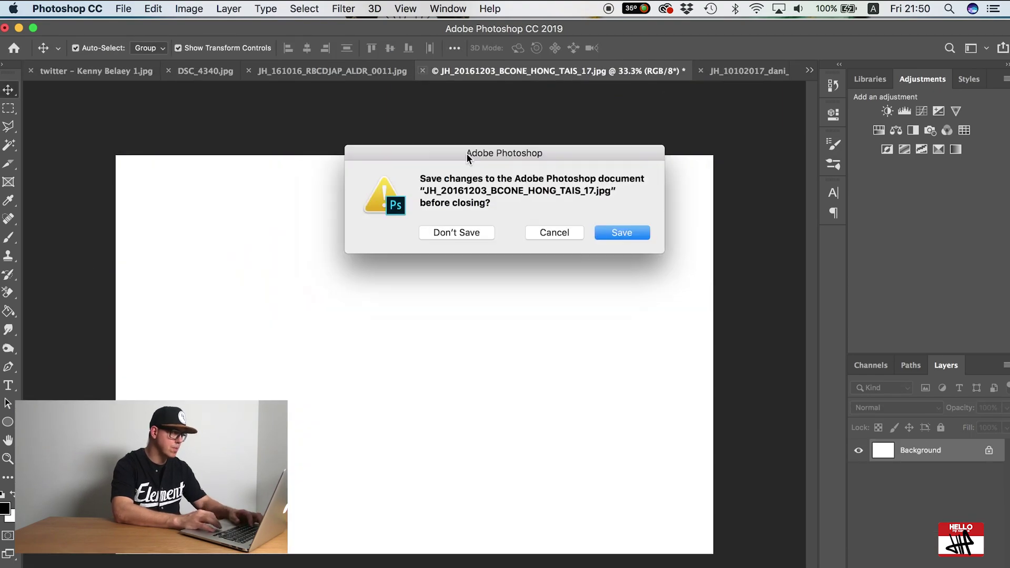
click(457, 232)
Try to scale the pasted photo down and move it toward the empty columns at the carousel's end
drag(689, 540, 470, 396)
drag(447, 362, 612, 365)
key(Return)
shift+click(360, 355)
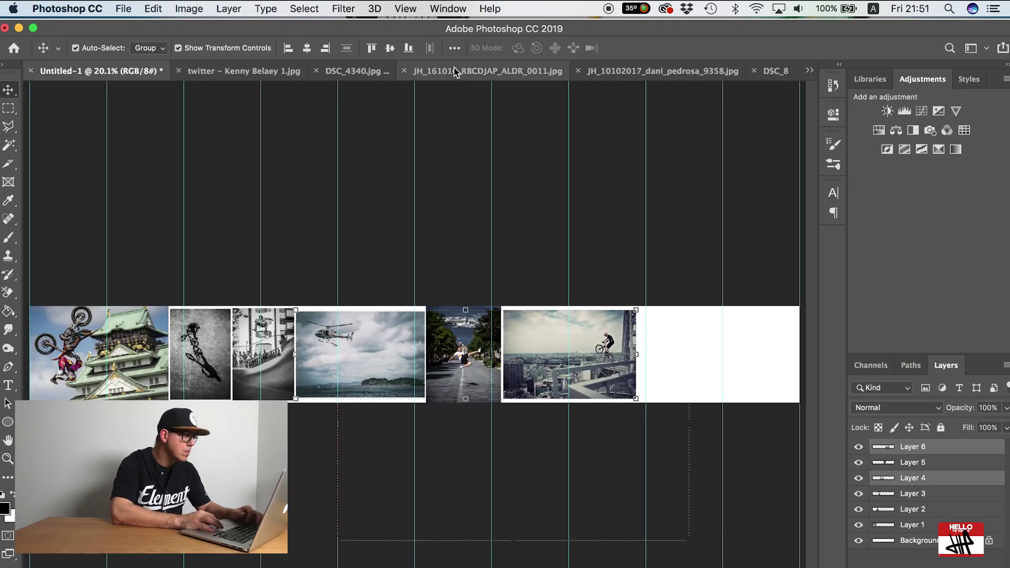
click(678, 469)
Cut the entire image from JH_10102017_dani_pedrosa_9358.jpg and close that file without saving its changes
click(651, 71)
key(super+a)
key(super+x)
click(810, 71)
key(super+w)
click(457, 232)
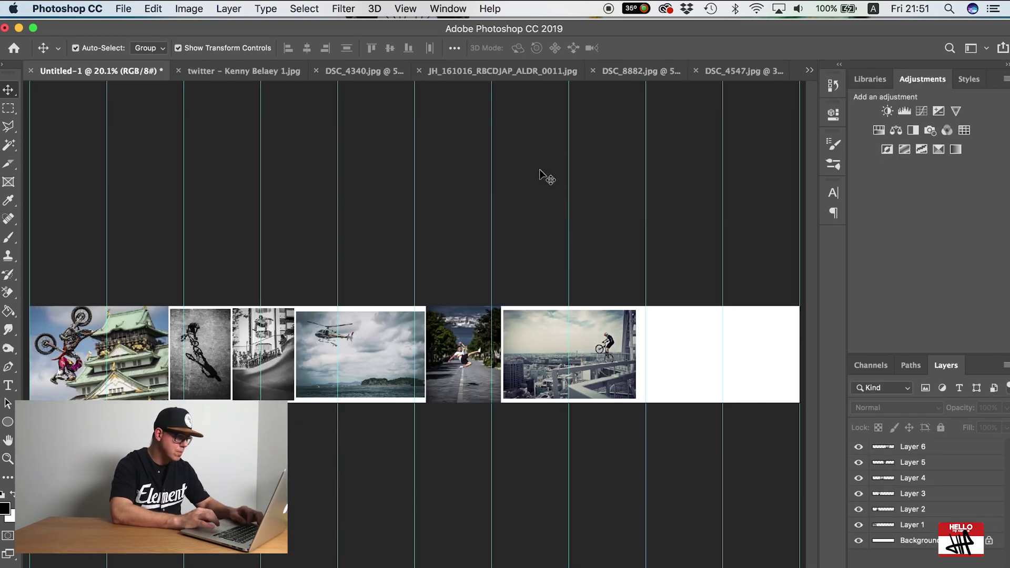
Paste the motorcycle racer photo into Untitled-1 and scale it to about 38% over the eighth to tenth columns
key(super+v)
drag(216, 566, 423, 433)
drag(513, 363, 680, 345)
mouse_move(588, 353)
mouse_down()
mouse_move(621, 354)
mouse_move(605, 356)
mouse_up()
drag(765, 300, 758, 306)
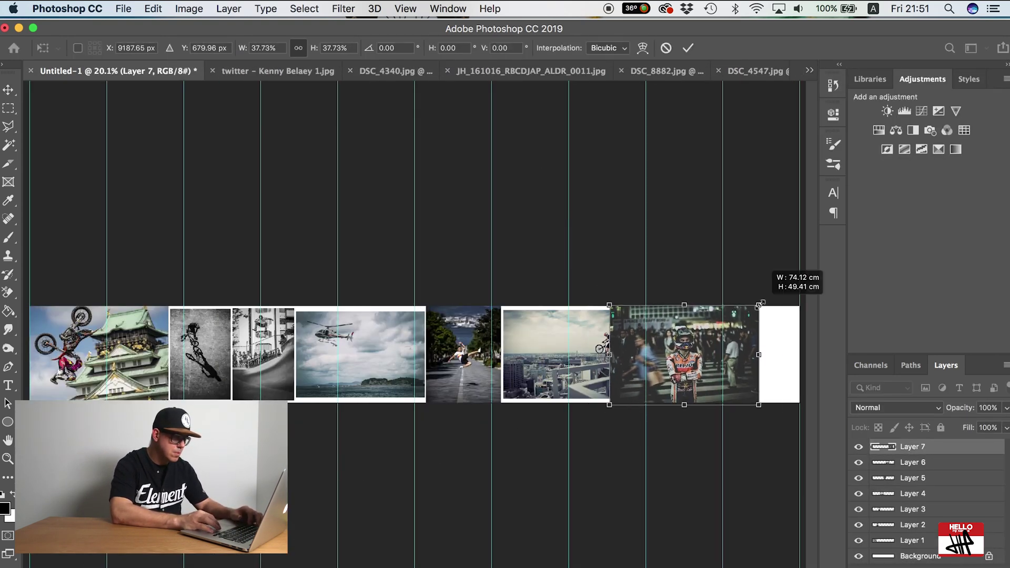
key(Return)
Trim both sides of the racer photo with rectangular selections, leaving a narrow portrait strip around the rider
key(z)
drag(595, 287, 800, 407)
key(m)
drag(663, 165, 501, 542)
key(BackSpace)
drag(85, 158, 212, 563)
key(v)
scroll(310, 224, left, 10)
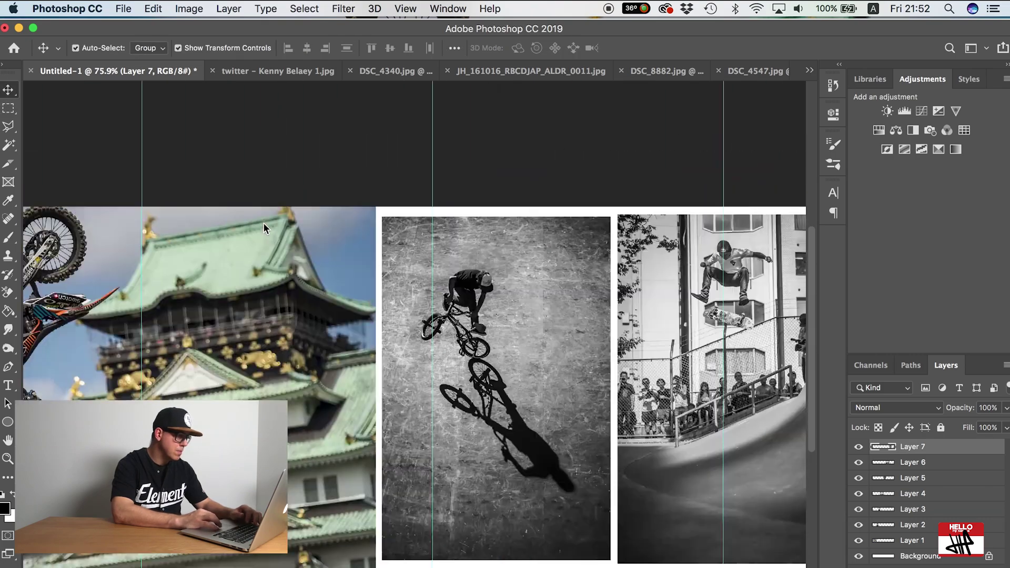
Close the photo document whose name starts with "twitter" without saving its changes
click(237, 78)
key(super+w)
key(d)
Cut the entire image from DSC_4340.jpg and paste it into Untitled-1
click(264, 77)
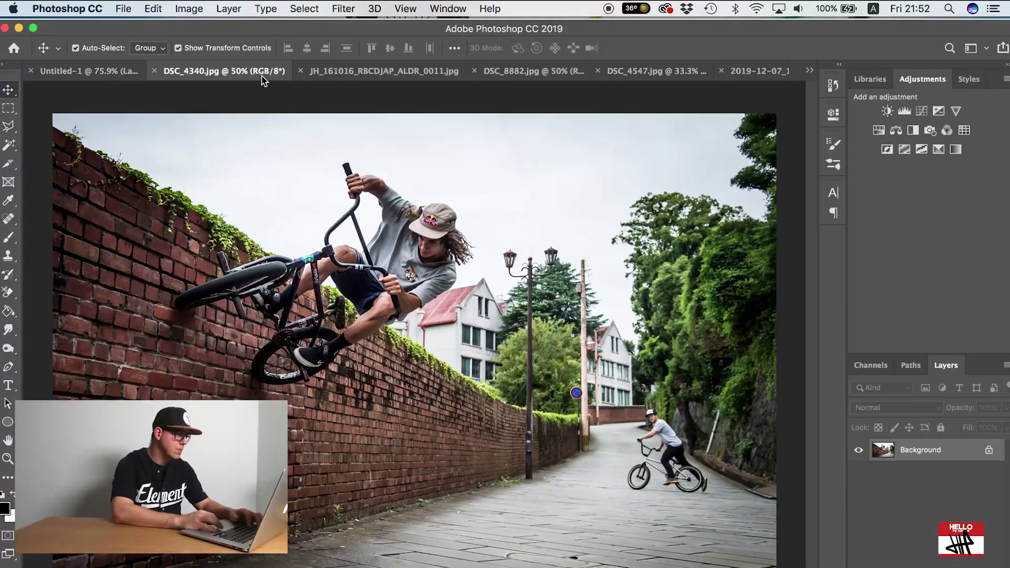
key(super+a)
key(super+x)
key(ctrl+shift+Tab)
key(super+v)
Scale the BMX wall-ride photo down and position it in the upper half of the space after the racer photo
drag(634, 206, 450, 440)
drag(451, 474, 465, 218)
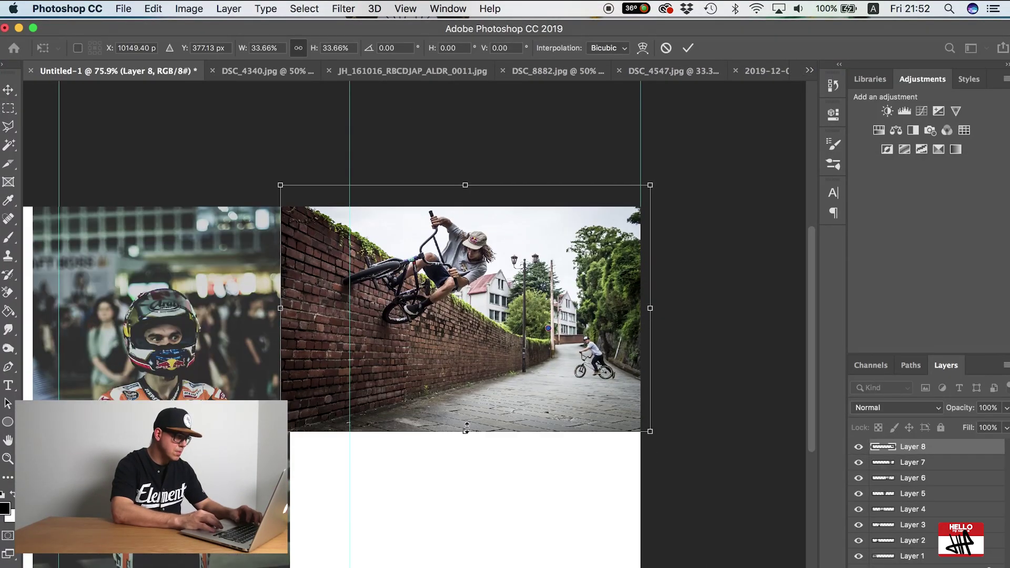
drag(465, 431, 465, 408)
drag(462, 374, 462, 378)
key(Return)
Trim strips off the upper and lower edges of the BMX wall-ride photo using rectangular selections
key(m)
drag(296, 169, 658, 209)
key(BackSpace)
drag(641, 428, 237, 369)
key(BackSpace)
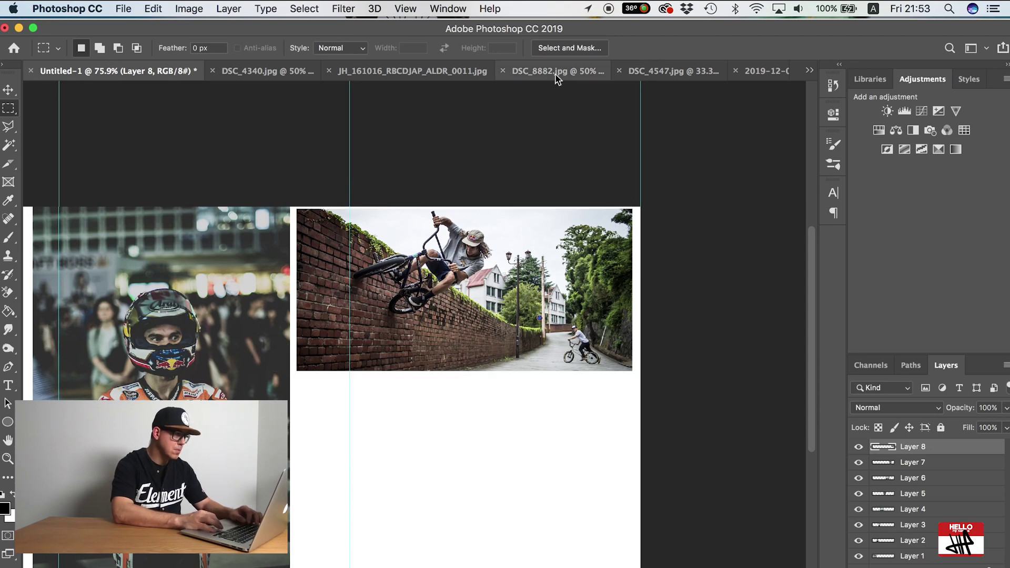
Close the remaining photo documents without saving, keeping only Untitled-1 and 2019-12-07_1_0133.jpg open
click(555, 73)
key(super+w)
key(d)
key(super+w)
key(super+w)
scroll(510, 81, left, 3)
click(509, 73)
click(211, 69)
key(d)
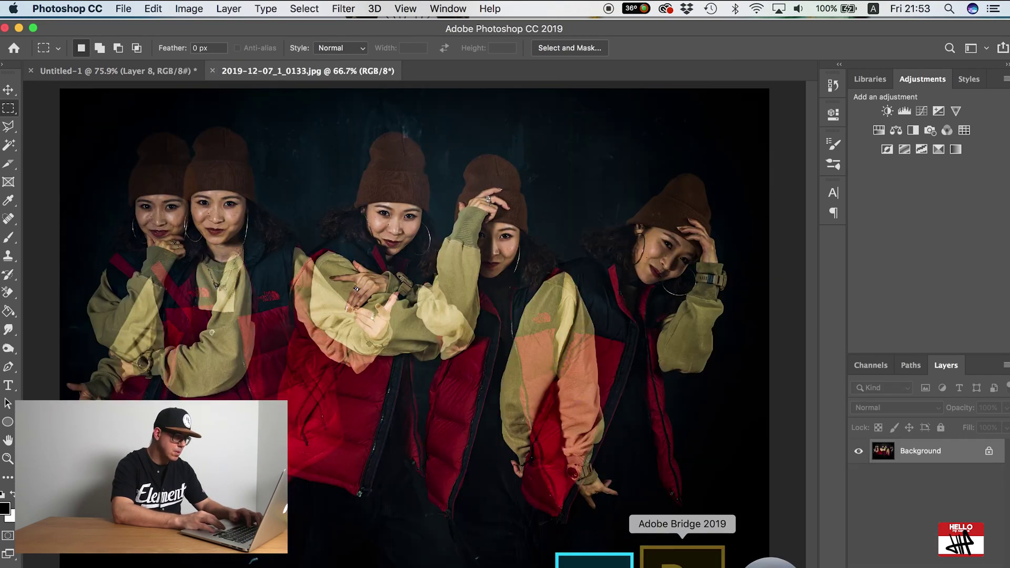
Switch to Adobe Bridge and open JH_20161203_BCONE_HONG_TAIS_17.jpg in Photoshop
click(686, 553)
right_click(696, 260)
mouse_move(767, 280)
click(562, 294)
Cut the entire breakdance image from JH_20161203_BCONE_HONG_TAIS_17.jpg and paste it into Untitled-1
key(super+a)
key(super+x)
key(ctrl+Tab)
key(super+v)
key(v)
Scale the breakdance photo down to the wall-ride photo's width and position it in the space below that photo
drag(527, 221, 491, 226)
drag(487, 218, 489, 416)
drag(490, 461, 497, 381)
mouse_move(650, 554)
mouse_down()
mouse_move(646, 547)
mouse_move(662, 555)
mouse_up()
key(Return)
Trim the upper edge of the breakdance photo and move it up beneath the BMX wall-ride photo
key(m)
drag(318, 334, 679, 363)
key(BackSpace)
key(super+d)
click(8, 89)
drag(545, 449, 543, 420)
Trim the lower edge of the breakdance photo and move the wall-ride photo down about 0.53 cm toward it
key(m)
drag(316, 520, 666, 533)
key(BackSpace)
key(super+d)
click(7, 89)
drag(440, 367, 439, 371)
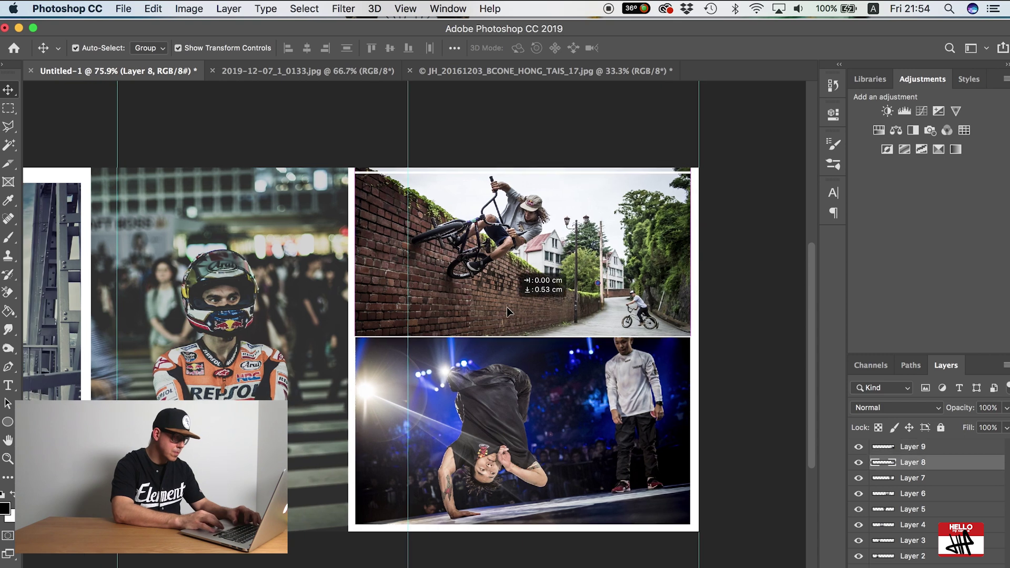
Examine the carousel layout up close from the first column to the last, checking how photos continue across the guides
key(c)
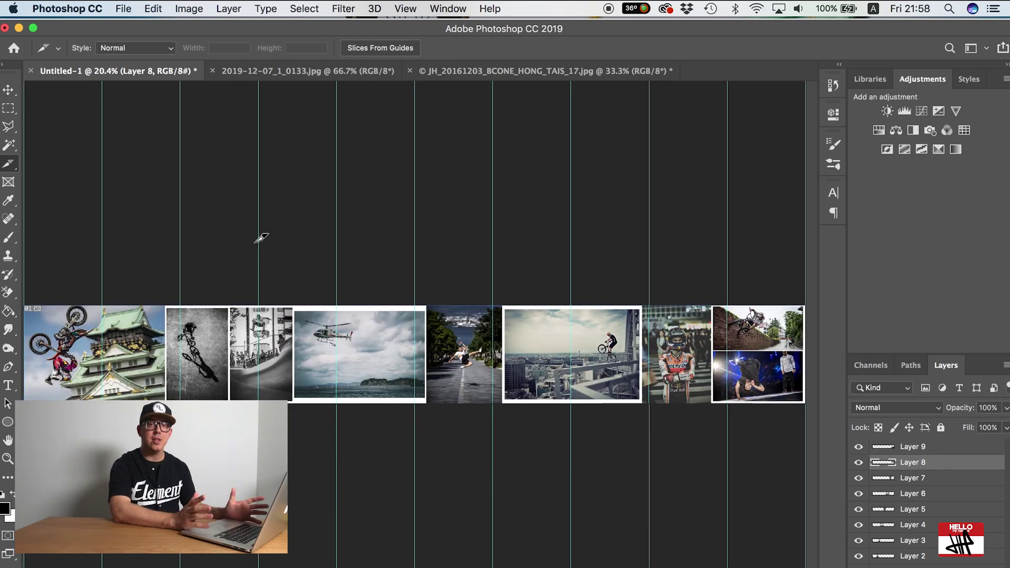
key(z)
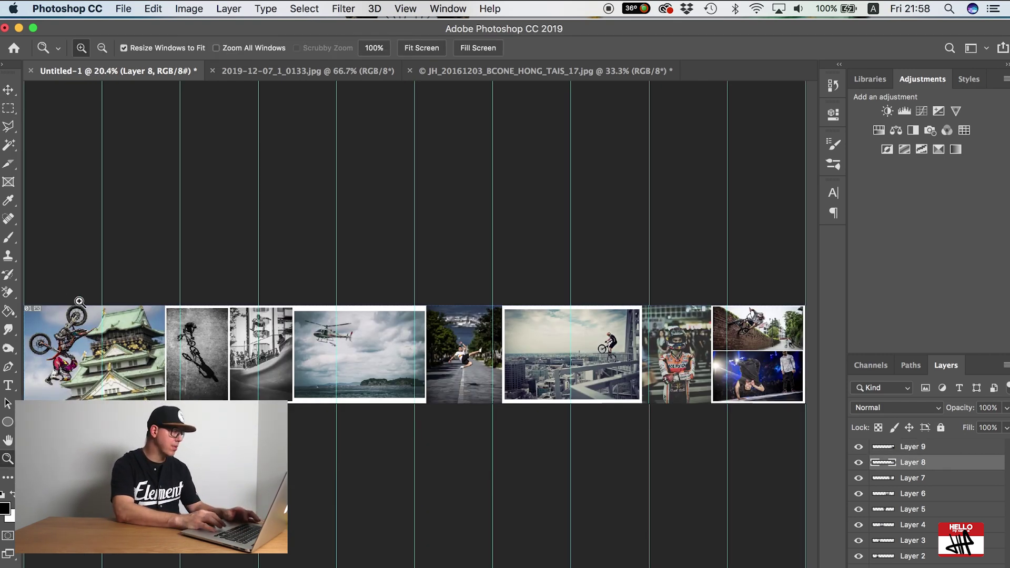
drag(60, 300, 85, 322)
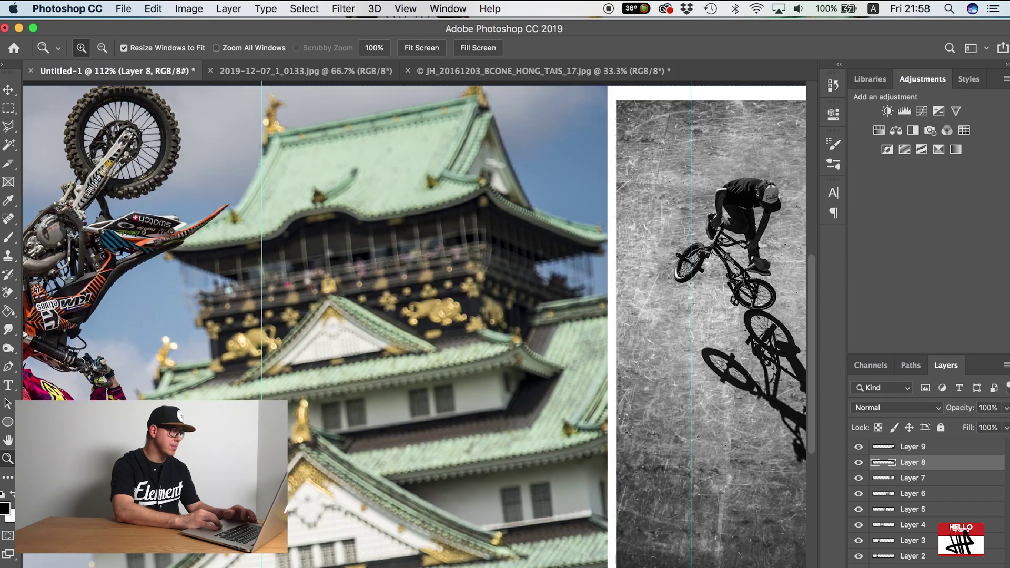
scroll(414, 324, left, 3)
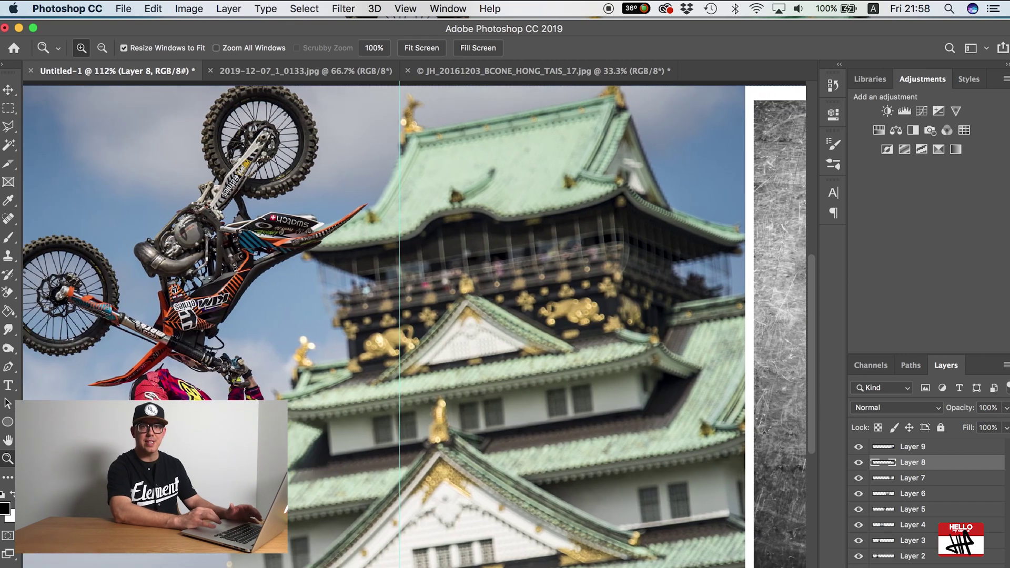
scroll(414, 327, right, 13)
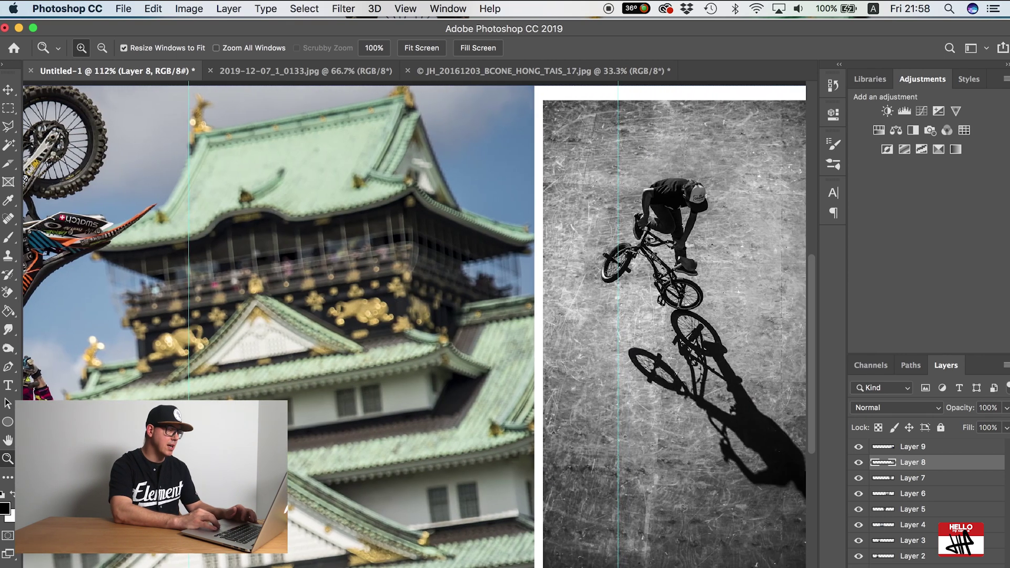
scroll(415, 327, right, 3)
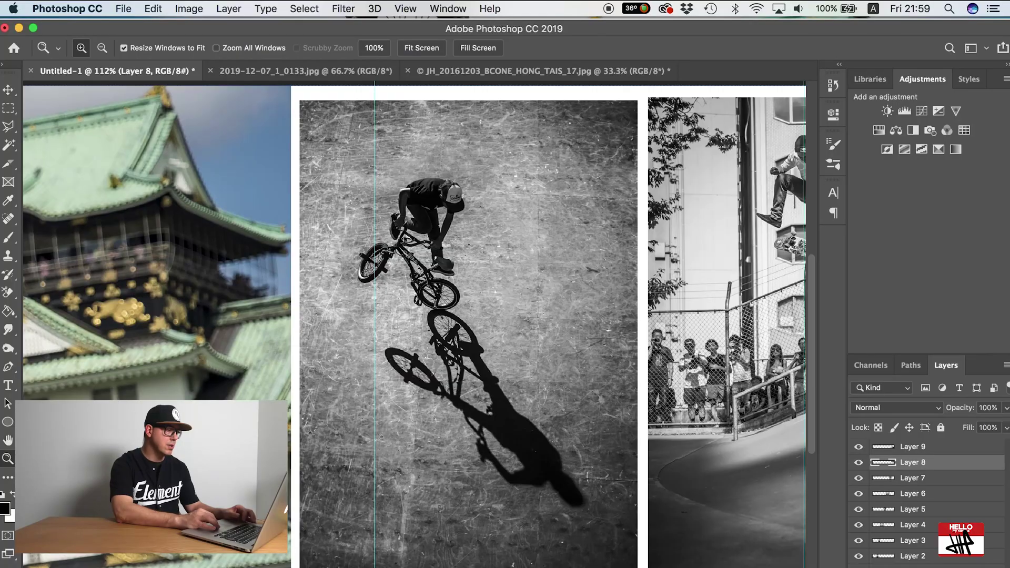
scroll(415, 324, right, 15)
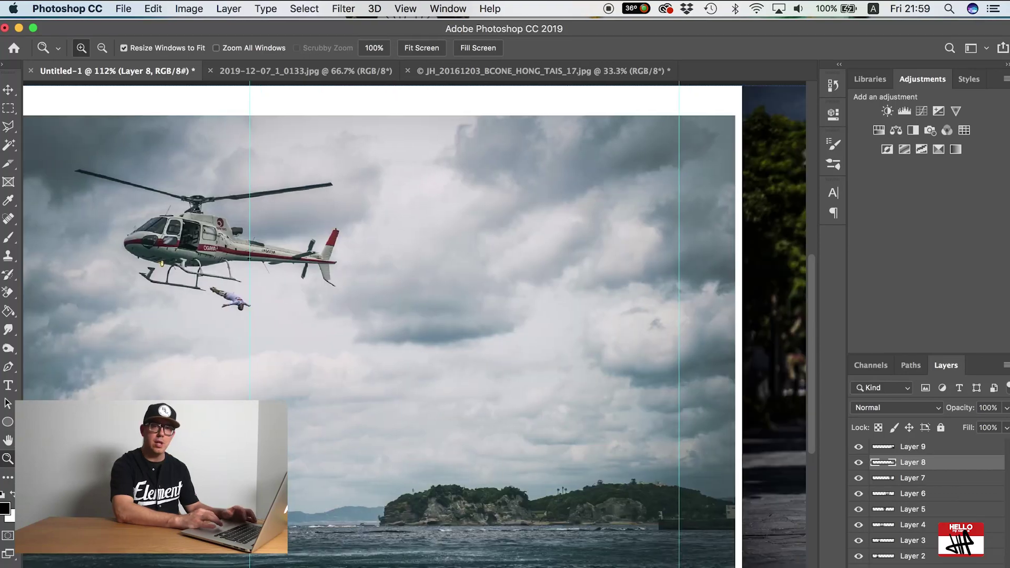
scroll(415, 325, right, 4)
scroll(415, 324, right, 20)
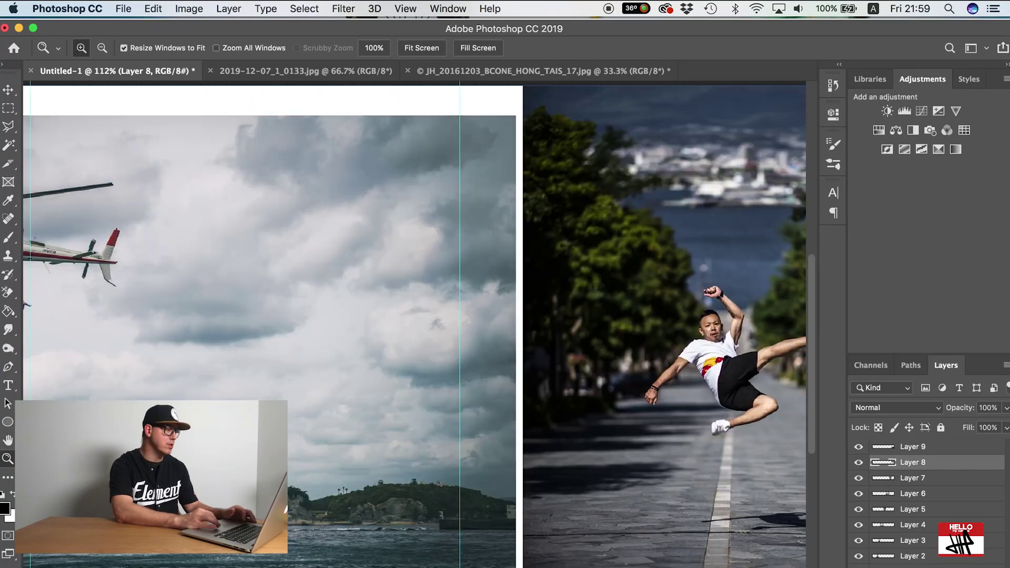
scroll(415, 324, right, 20)
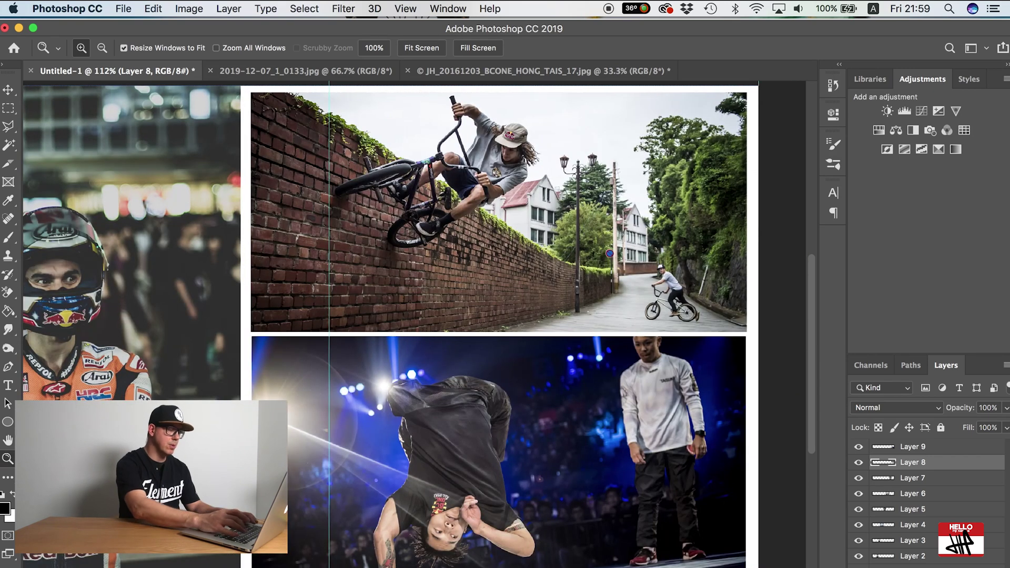
key(super+0)
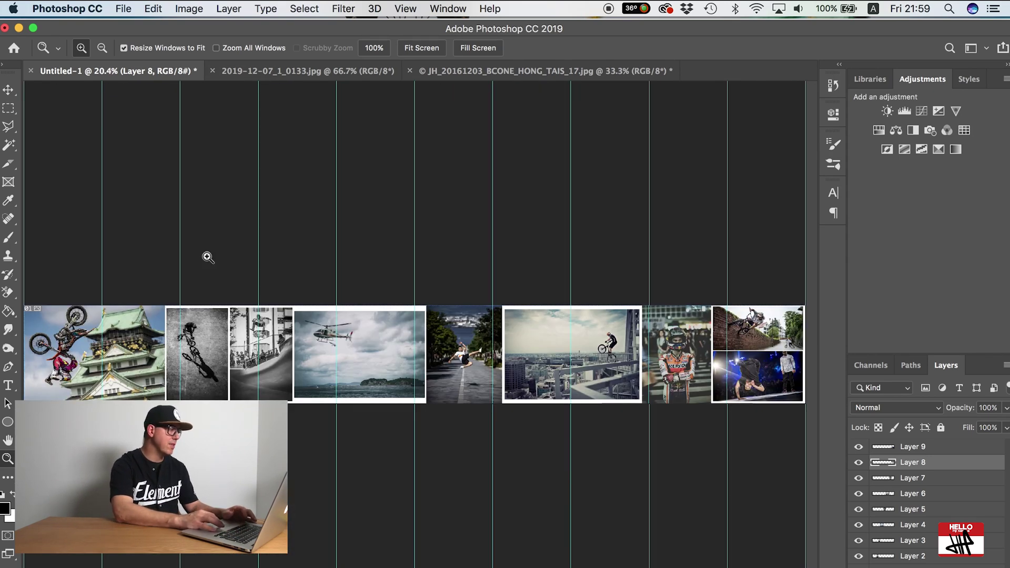
Divide the canvas into slices from the column guides with the Slice tool
click(9, 166)
click(9, 166)
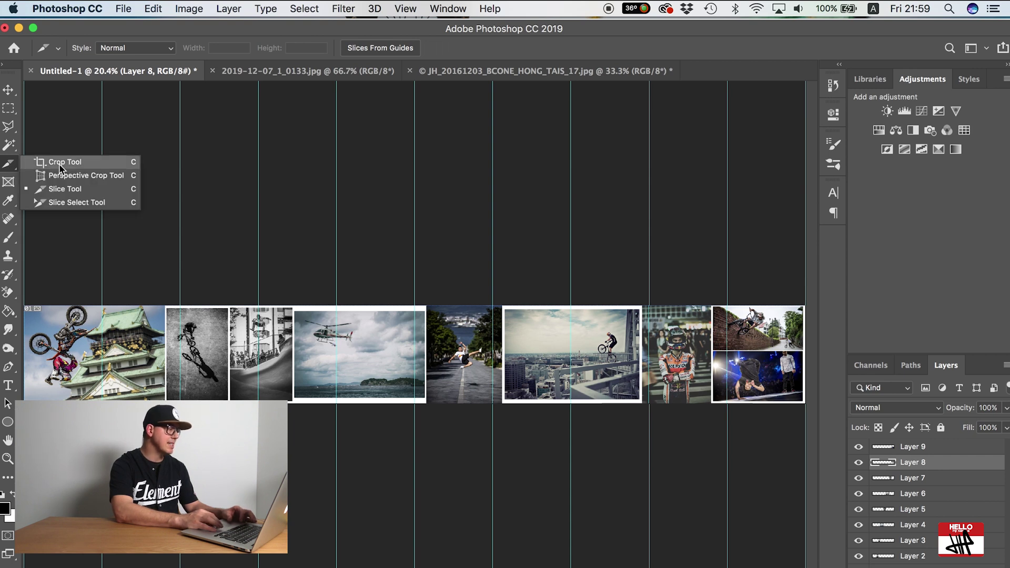
click(77, 188)
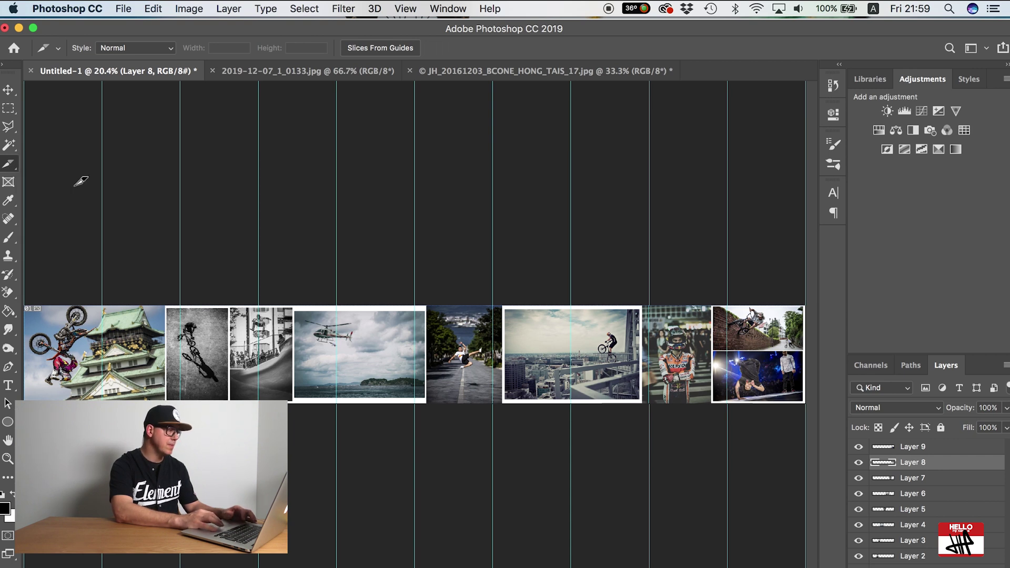
click(385, 53)
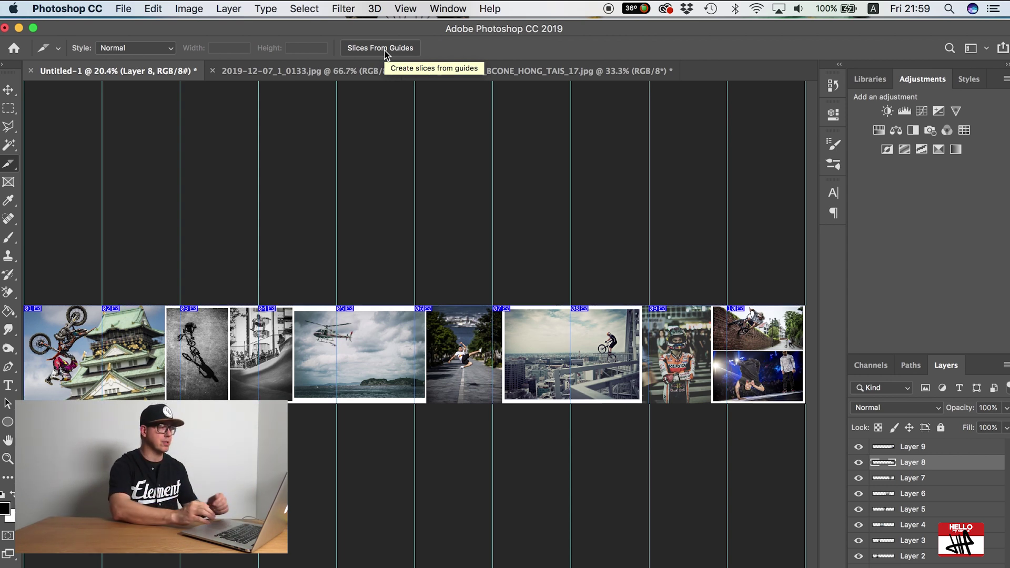
Bring the sliced canvas into Save for Web (Legacy) and start saving it as JPEG at Maximum quality, 100
click(125, 8)
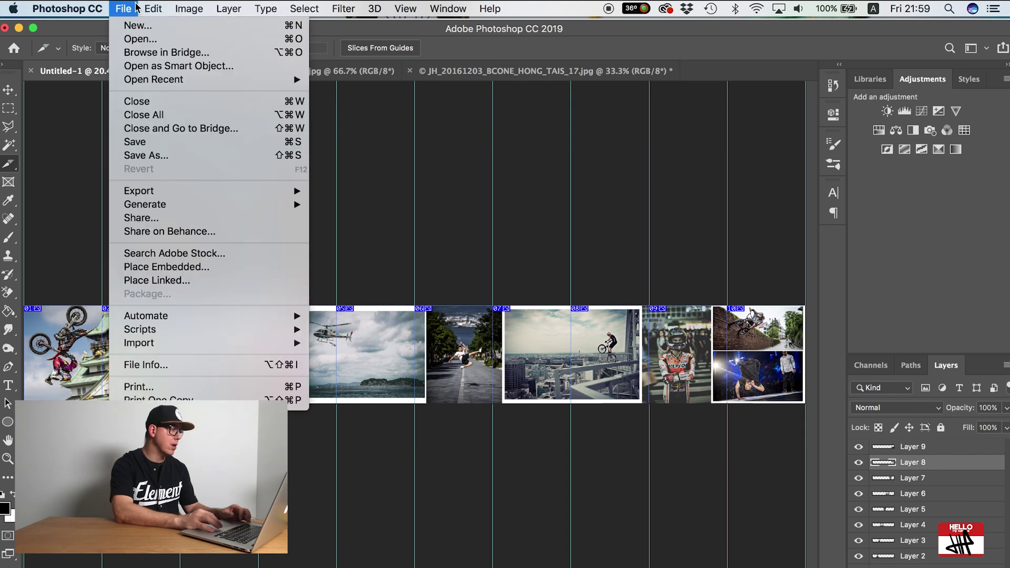
mouse_move(166, 196)
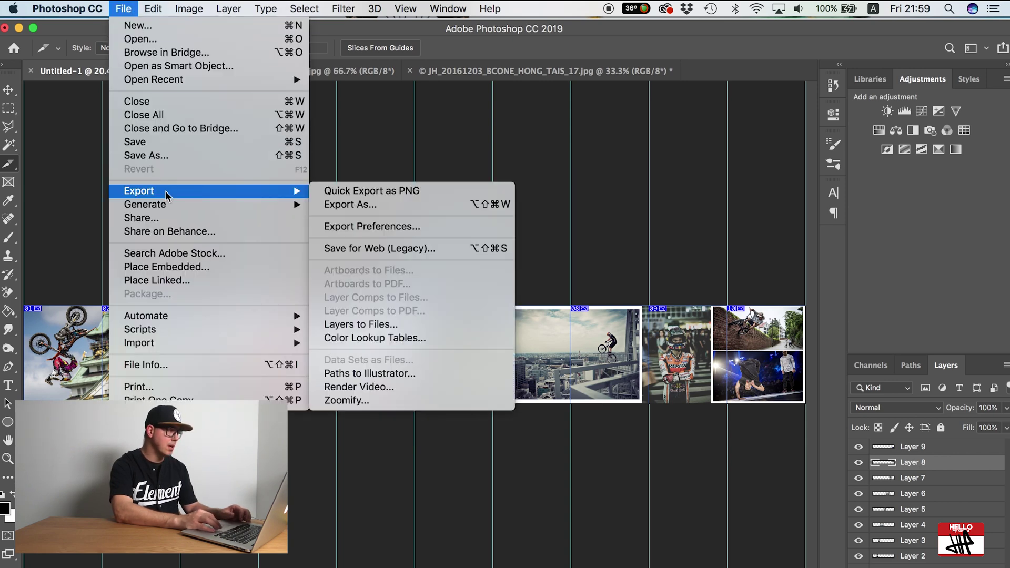
click(380, 251)
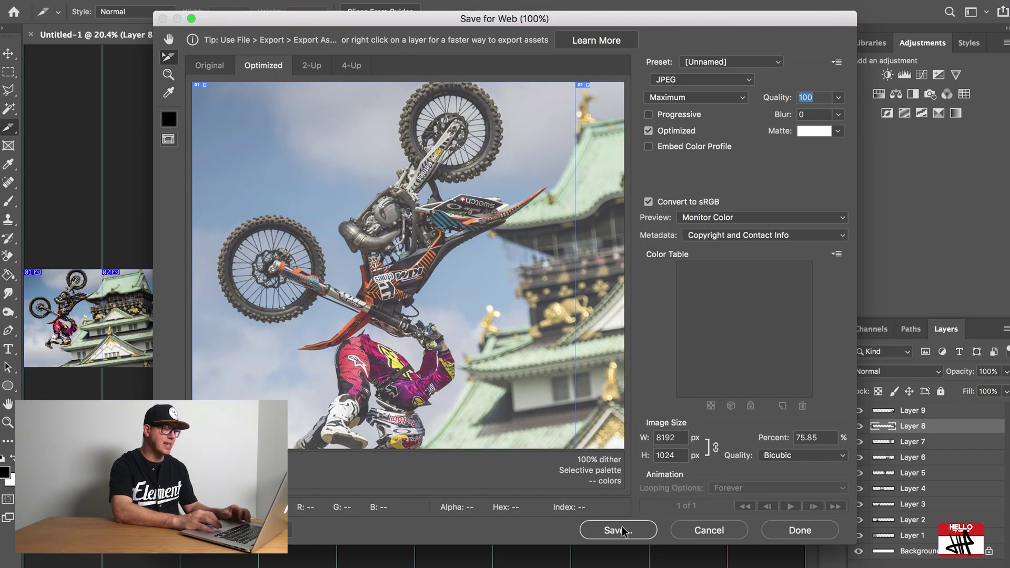
click(621, 530)
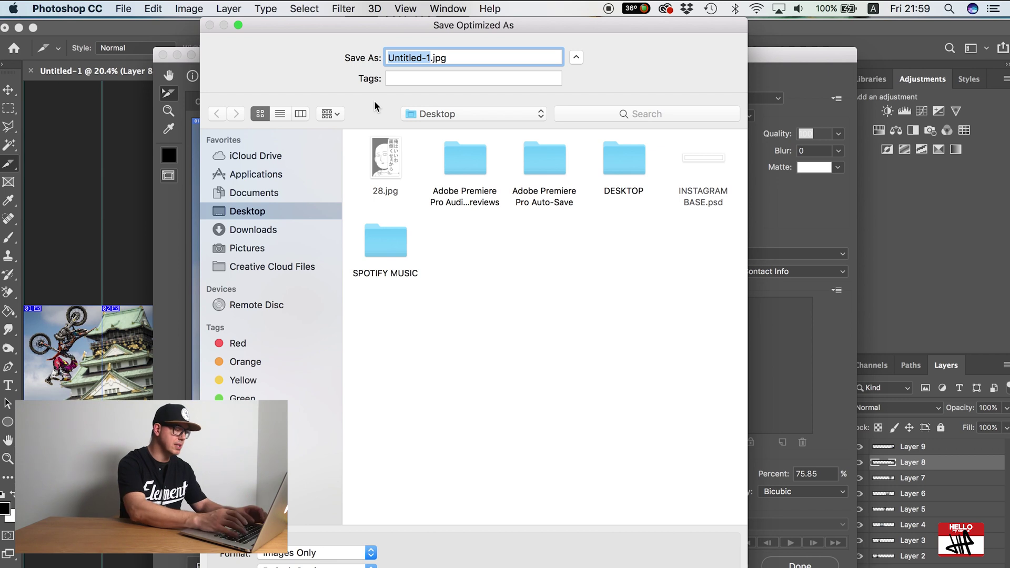
Save the export to the Desktop as Instagram-Best-of-RB.jpg, keeping the format Images Only and including All Slices
text(Instagr)
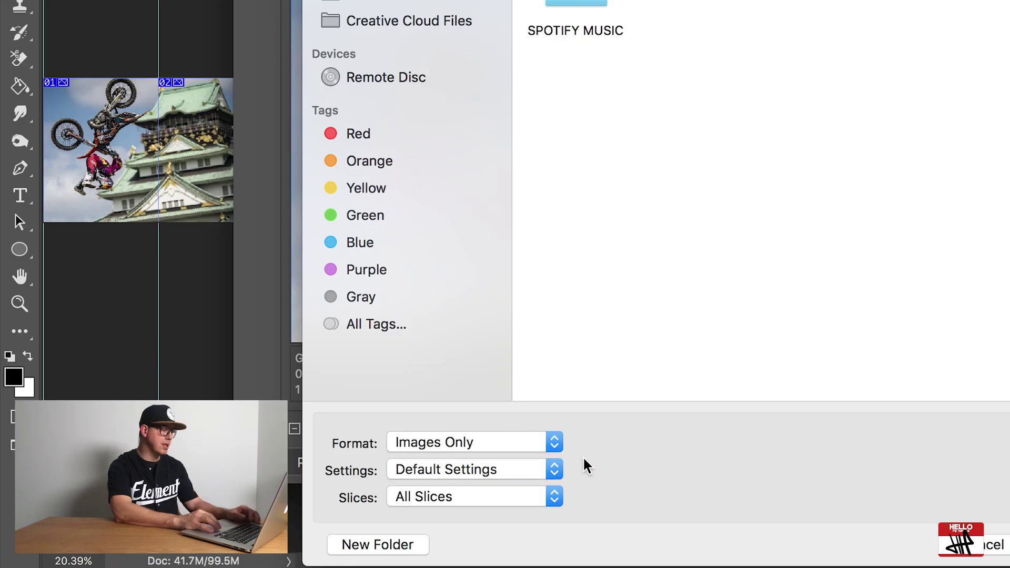
click(554, 498)
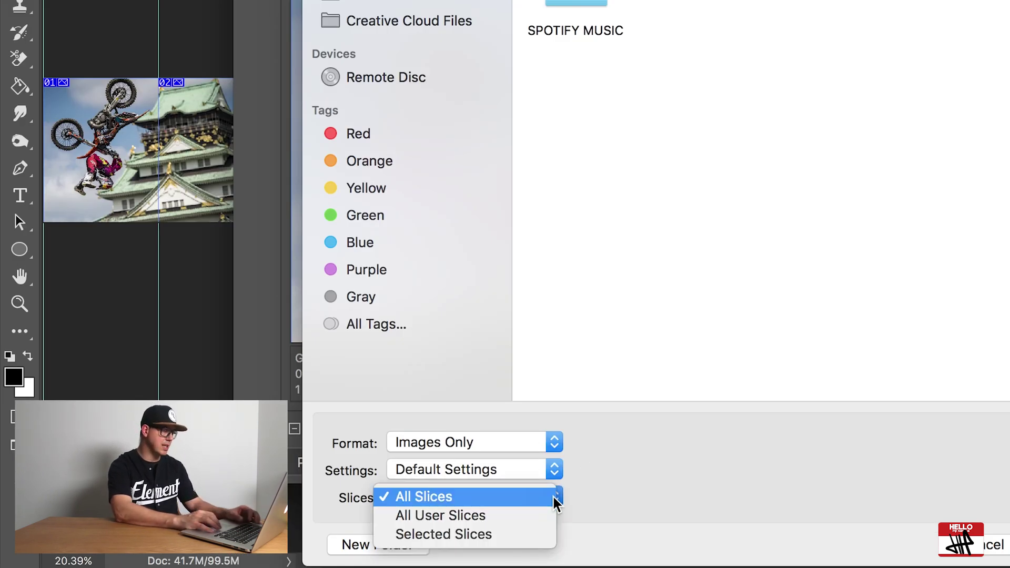
click(555, 497)
click(556, 446)
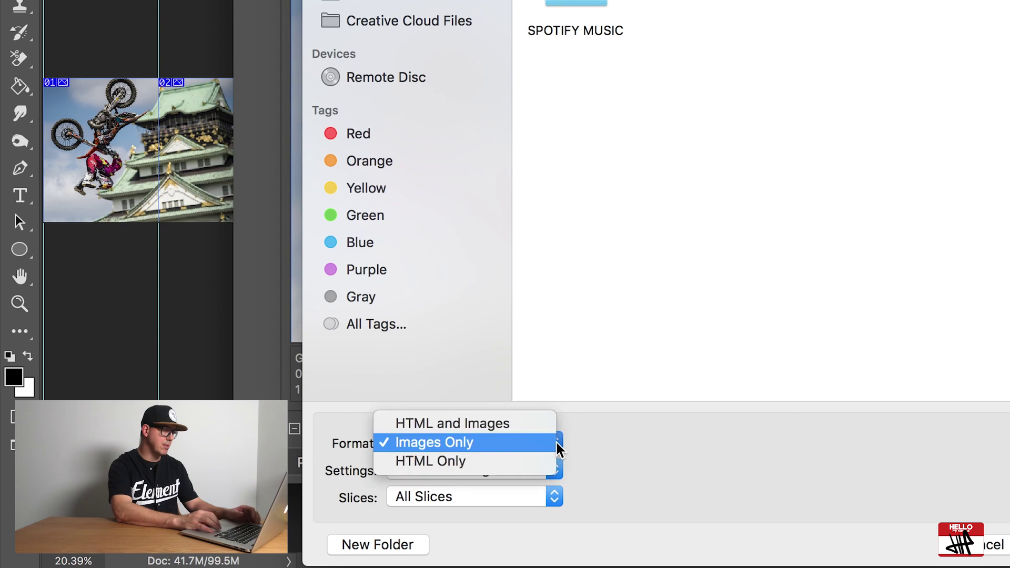
click(583, 458)
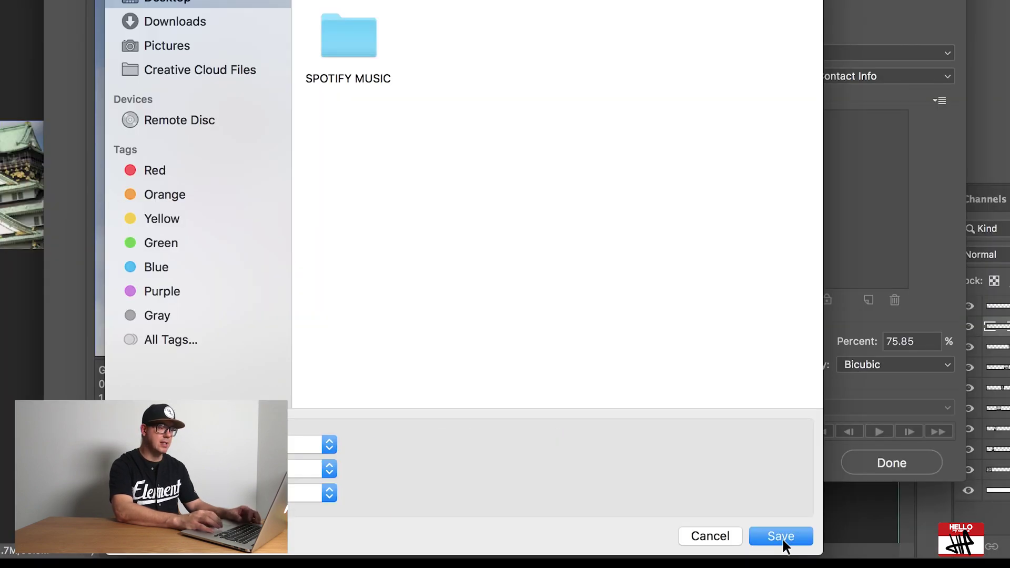
click(782, 538)
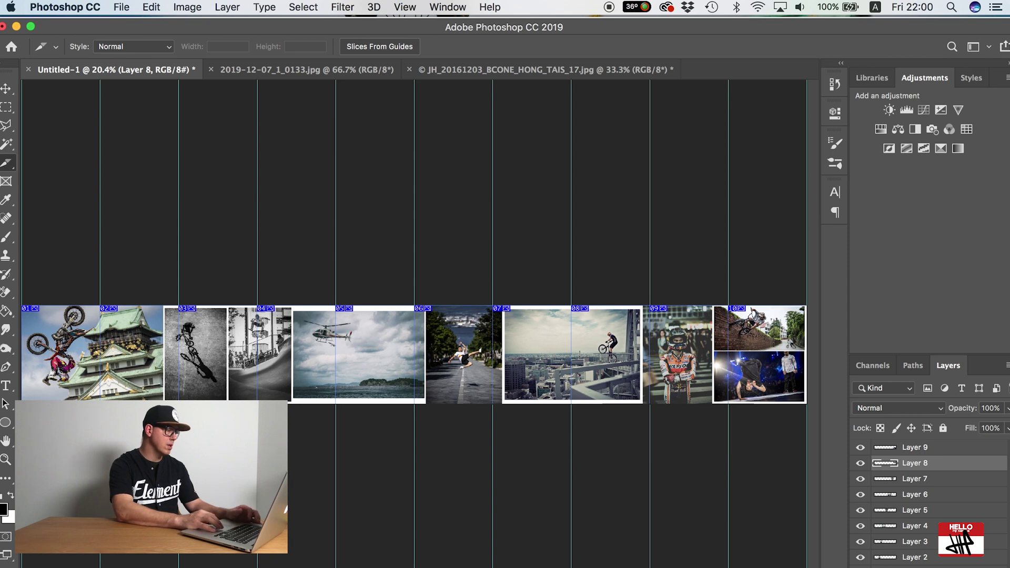
Switch to Finder and open the exported images folder on the Desktop
mouse_move(310, 562)
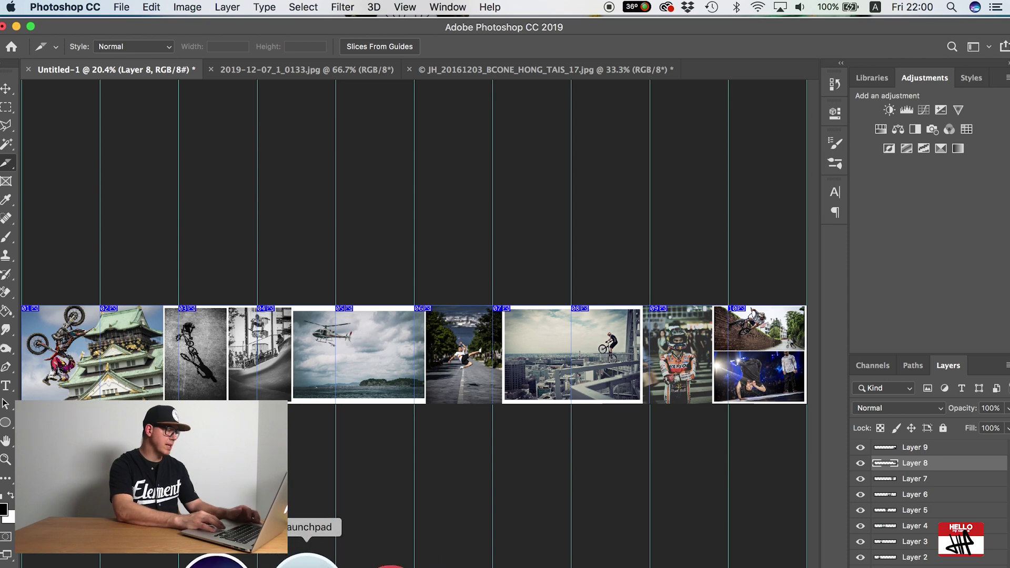
click(221, 561)
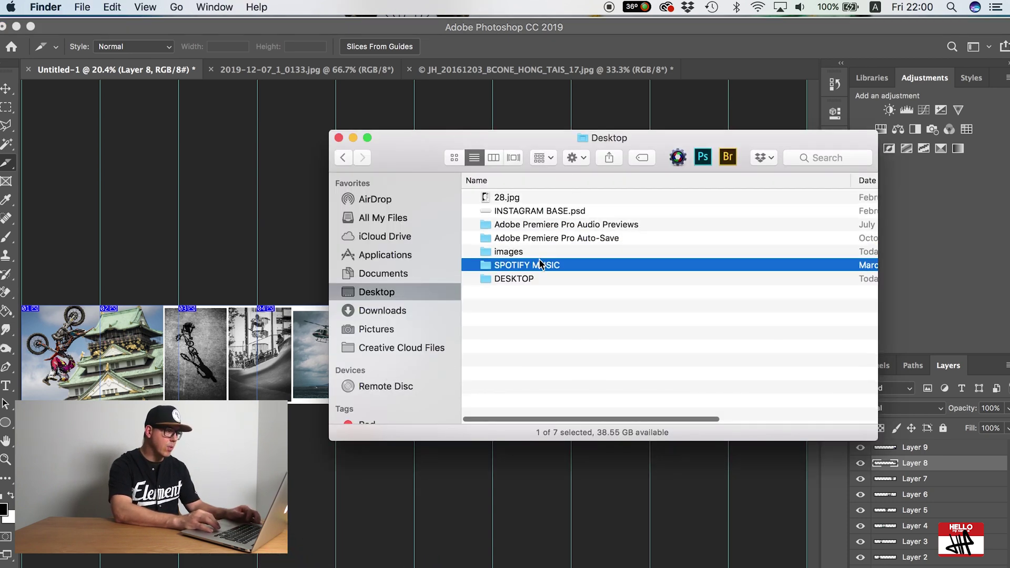
click(488, 257)
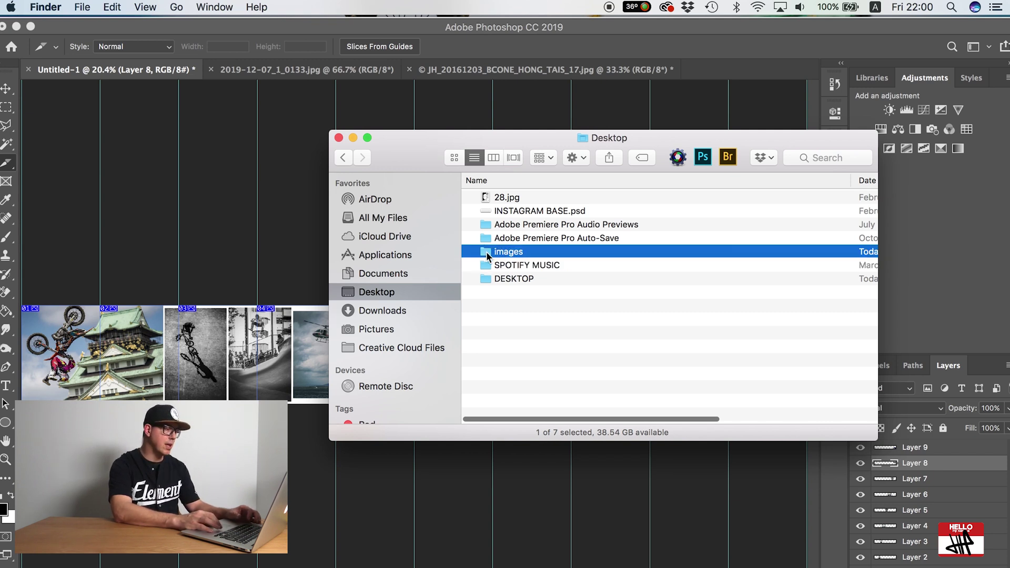
double_click(488, 257)
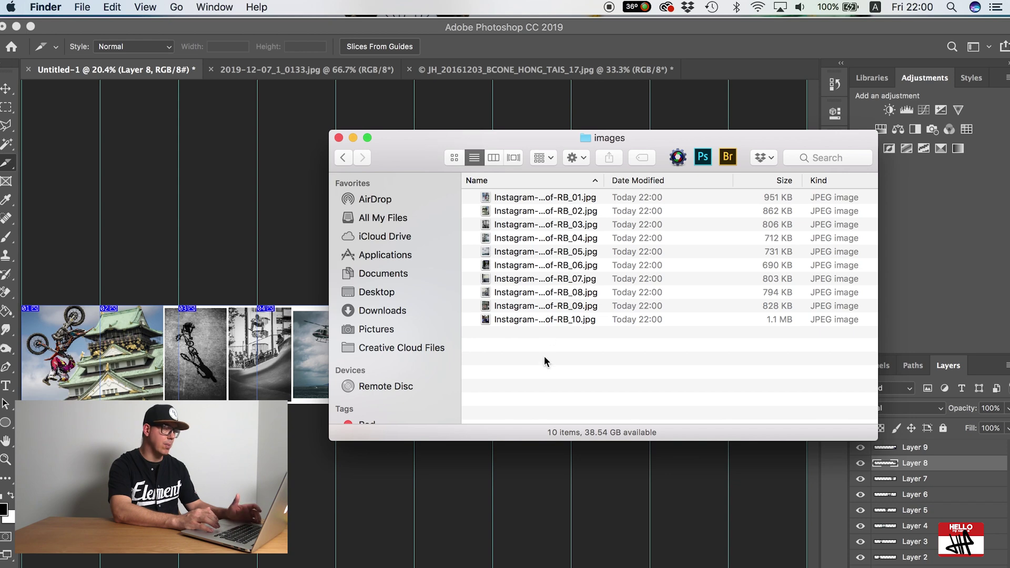
Preview the exported slices from Instagram-Best-of-RB_01.jpg to Instagram-Best-of-RB_10.jpg, checking how they follow each other
click(519, 197)
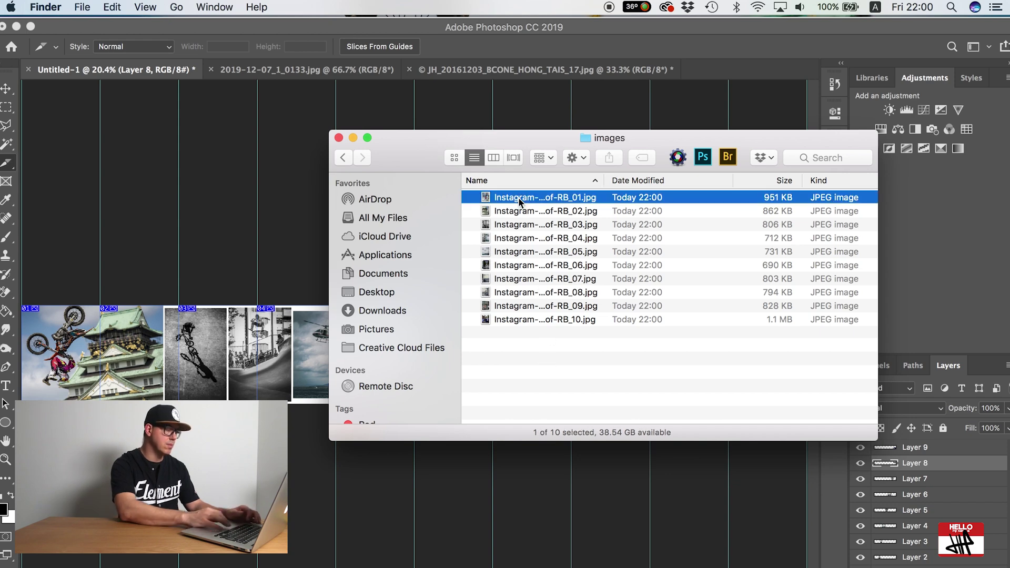
key(space)
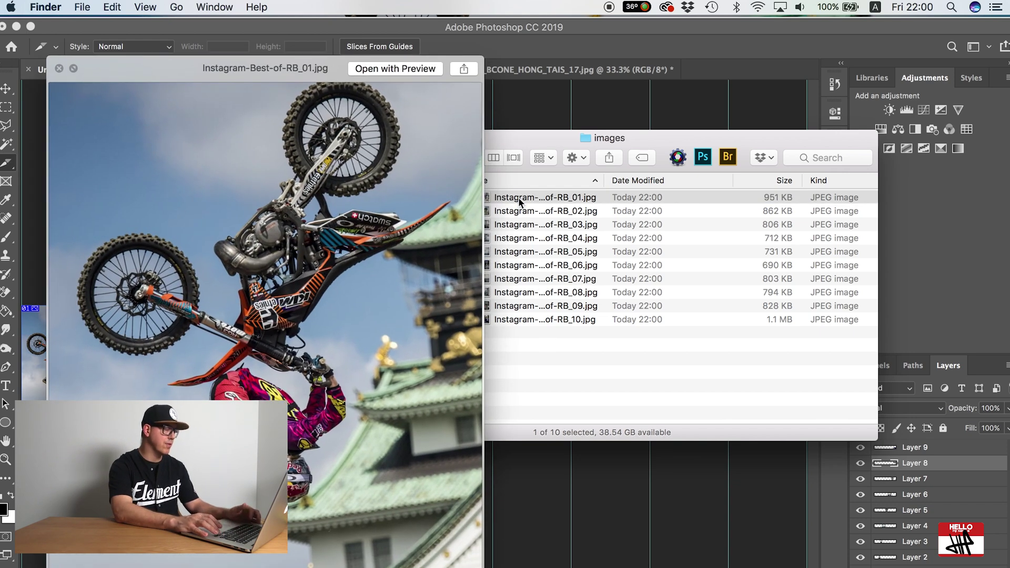
key(Down)
key(Down)
key(Down)
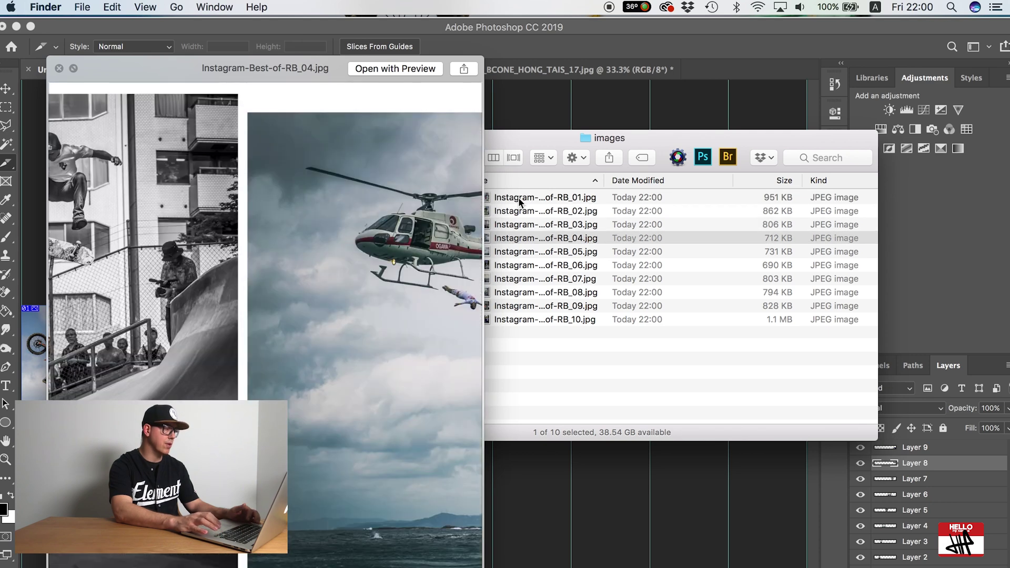
key(Down)
key(Down)
key(Down)
key(Down)
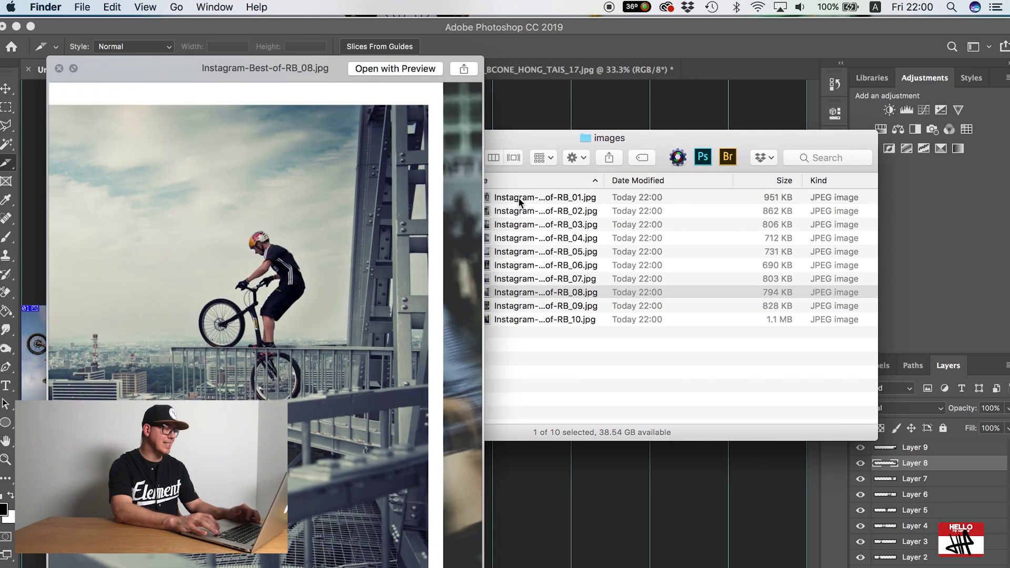
key(Down)
key(Down)
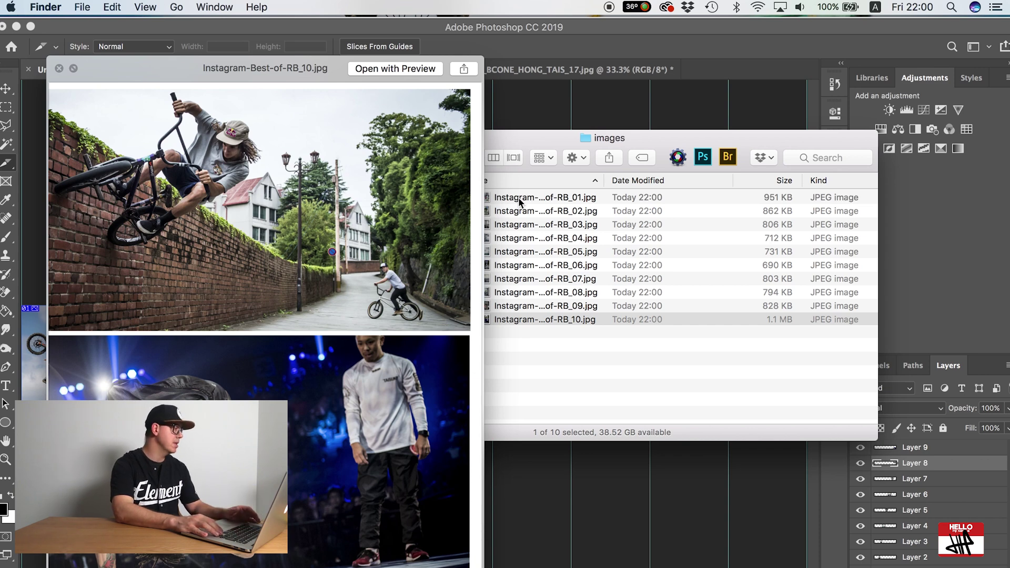
key(Up)
key(Up)
key(Up)
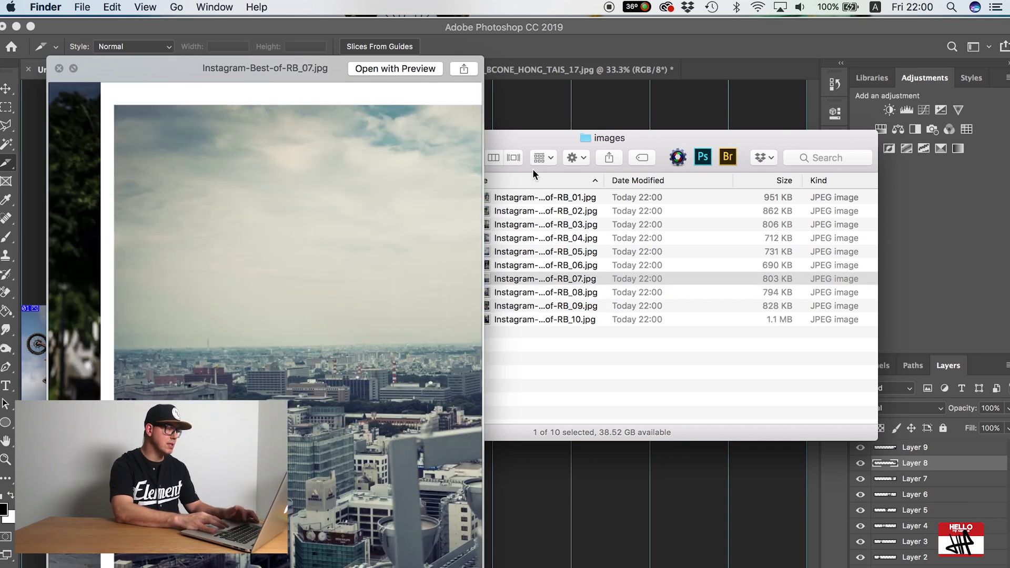
click(60, 69)
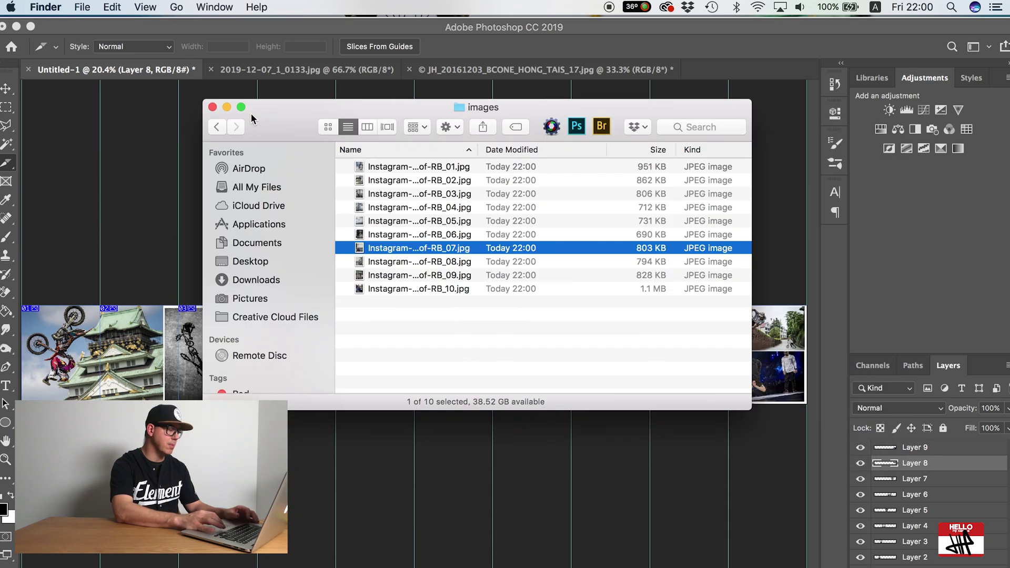
Send all ten exported JPEGs to the iPhone over AirDrop and look through them in the phone's photo library
drag(398, 146, 216, 102)
key(super+n)
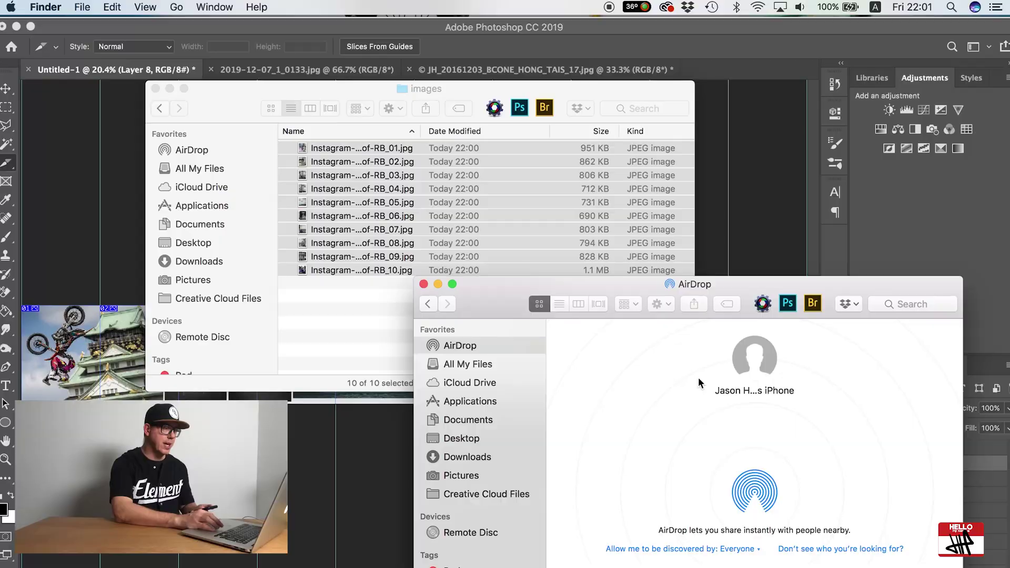
click(338, 294)
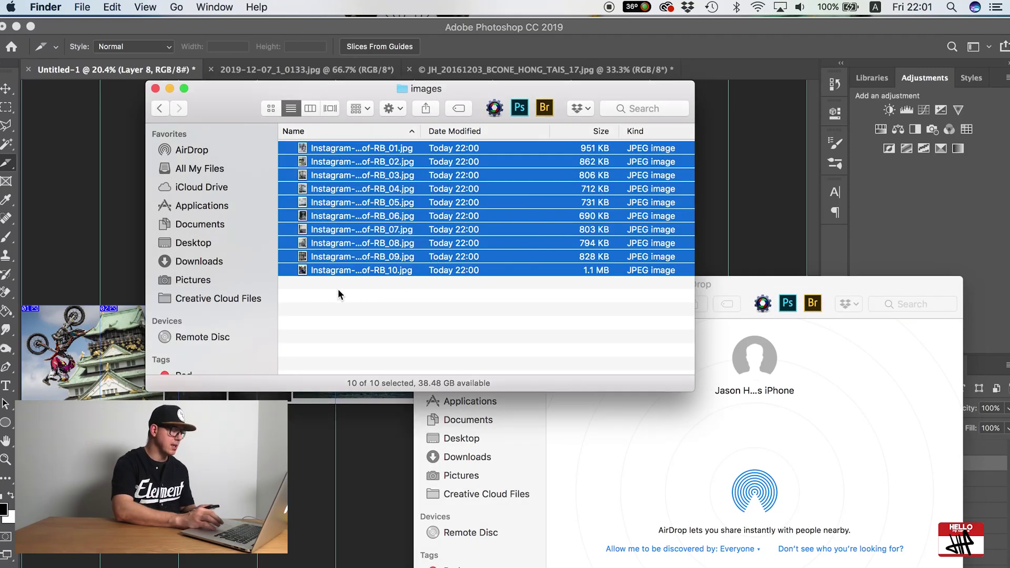
drag(335, 218, 766, 363)
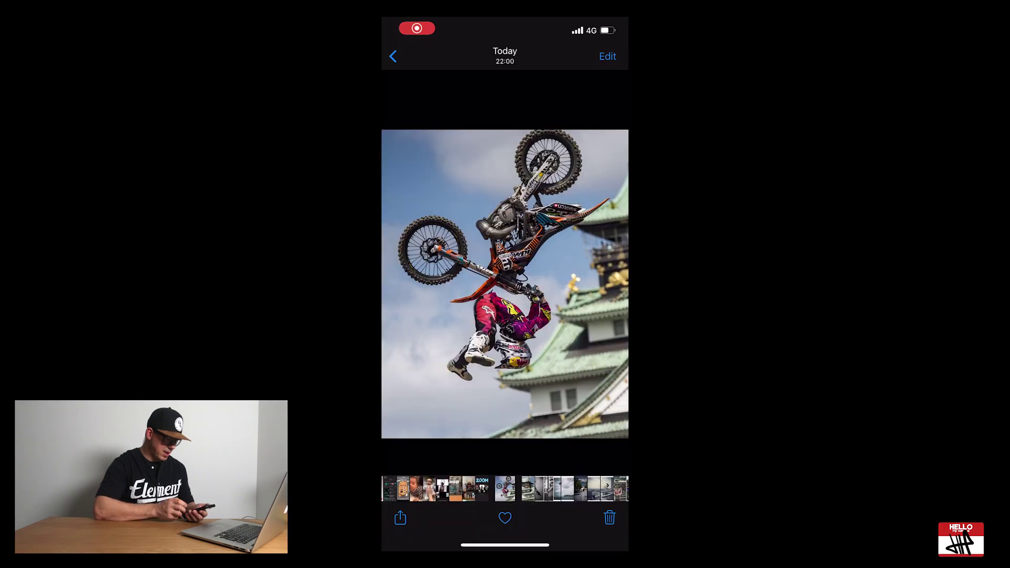
scroll(505, 284, right, 8)
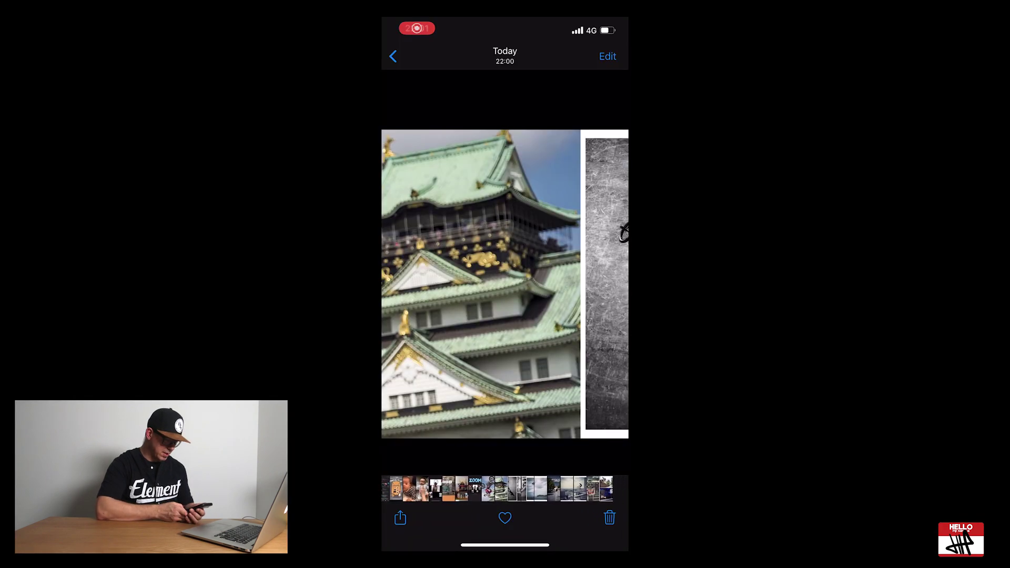
scroll(505, 284, right, 5)
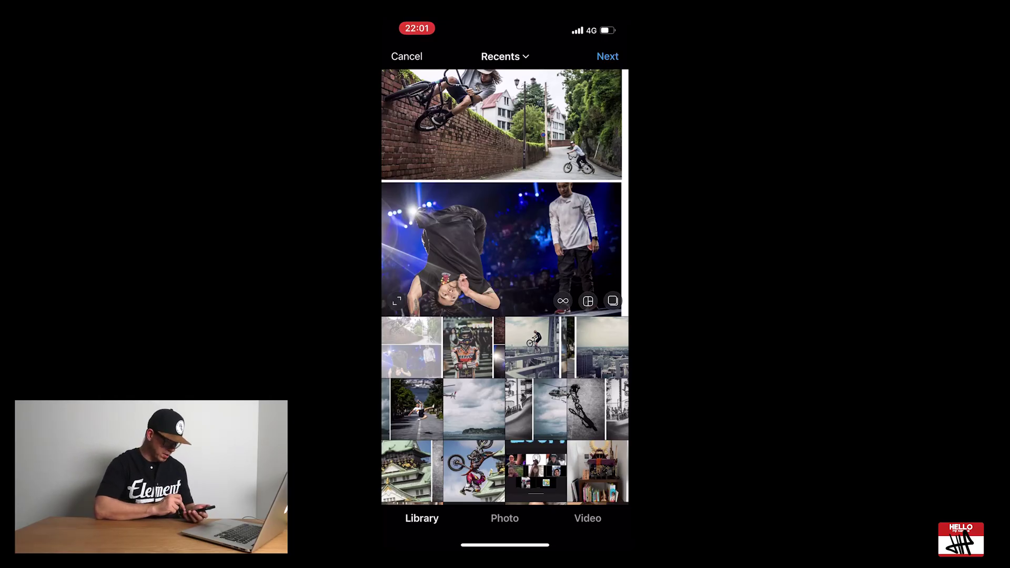
In Instagram's new post on the phone, pick the motocross slice, show it in full portrait format and enable multiple selection
click(474, 471)
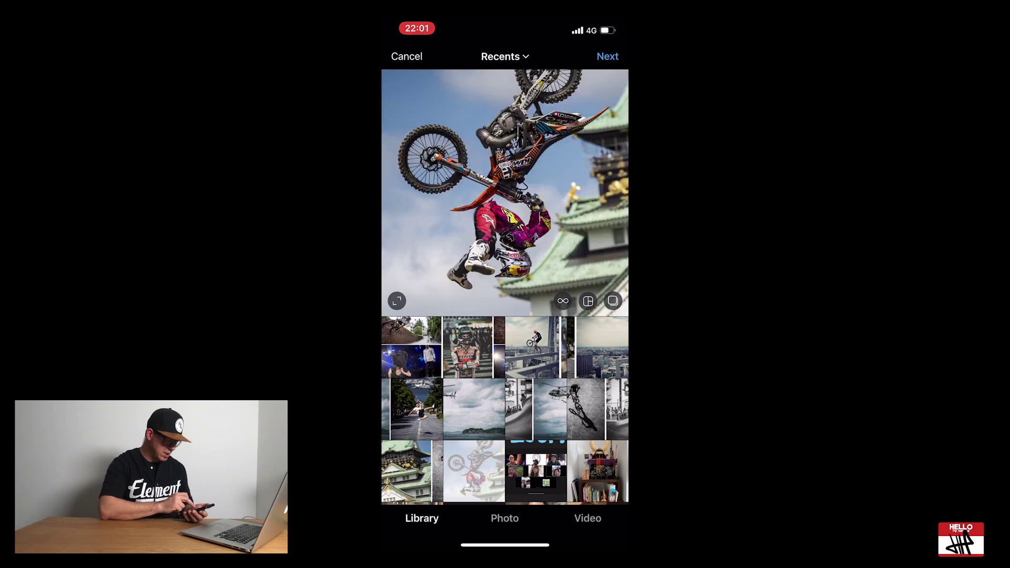
click(396, 301)
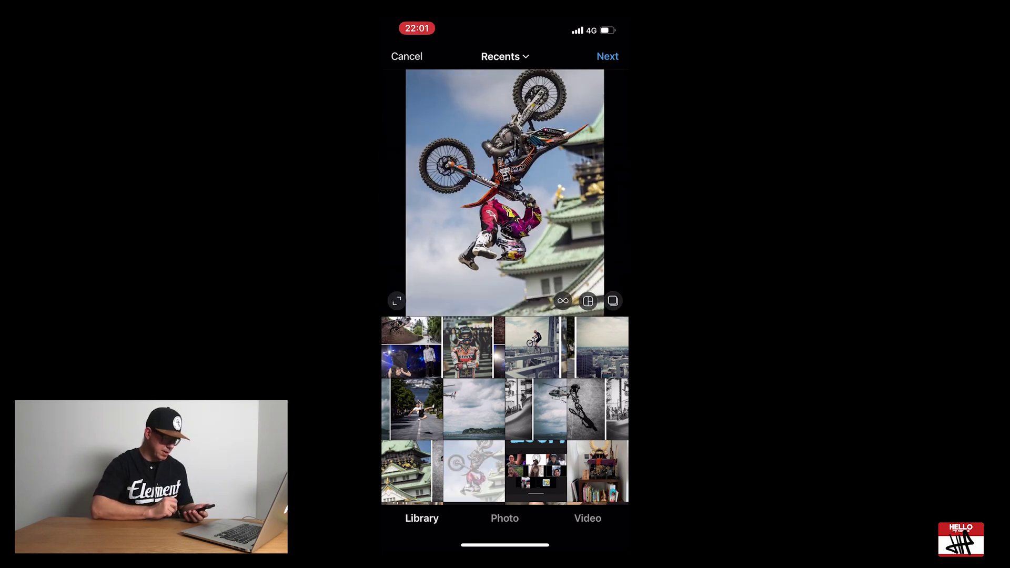
click(612, 300)
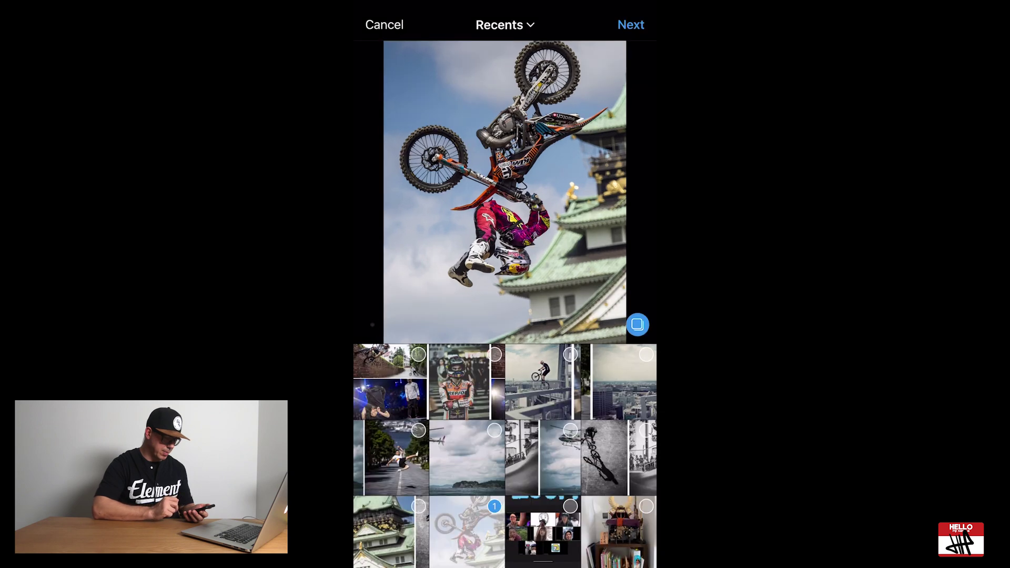
Add the remaining nine slices to the post in carousel order, from the castle to the wall-ride and breakdance slice, and continue to the filters
click(391, 532)
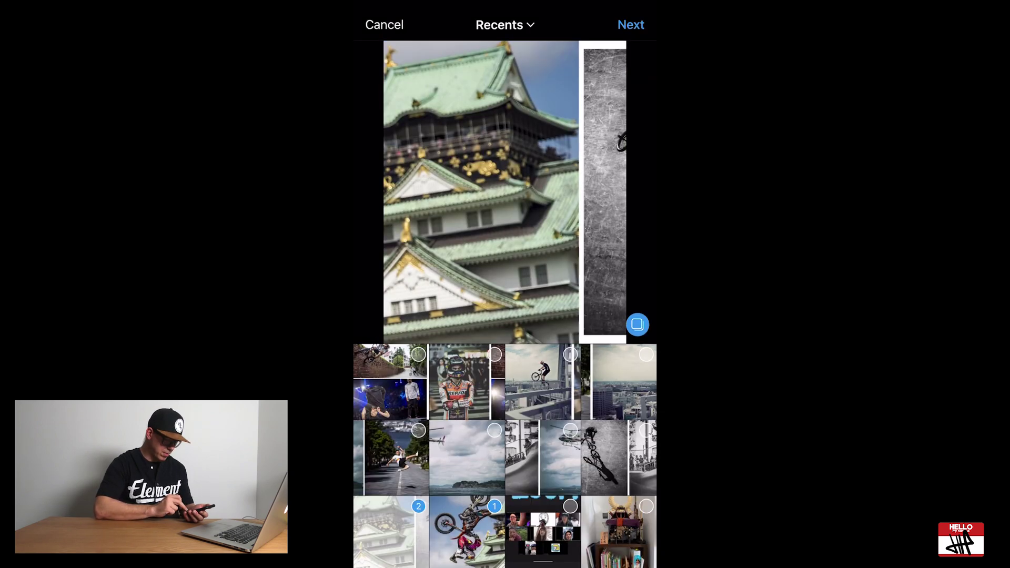
click(619, 458)
click(542, 458)
click(467, 458)
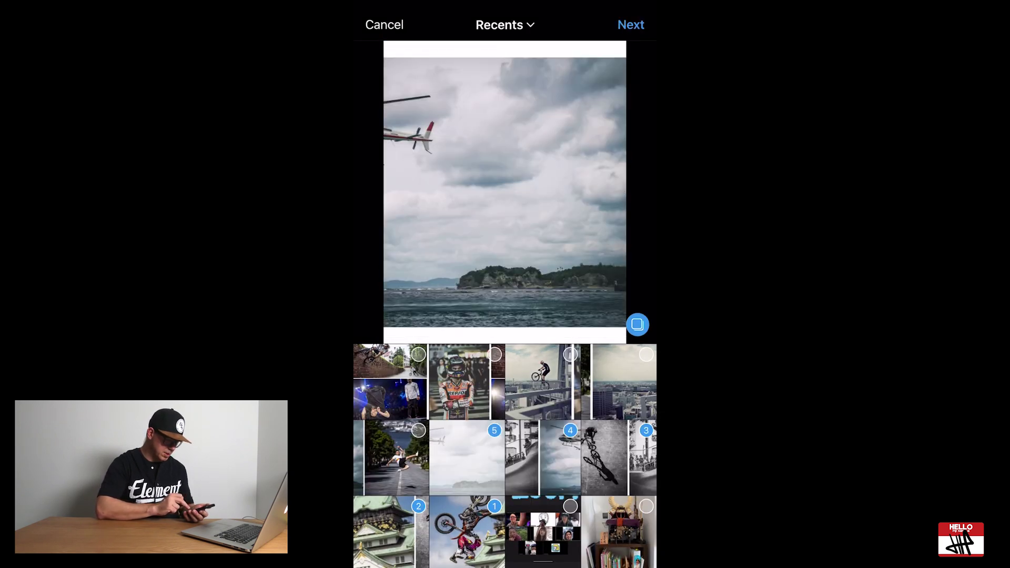
click(391, 458)
click(619, 382)
click(543, 382)
click(467, 382)
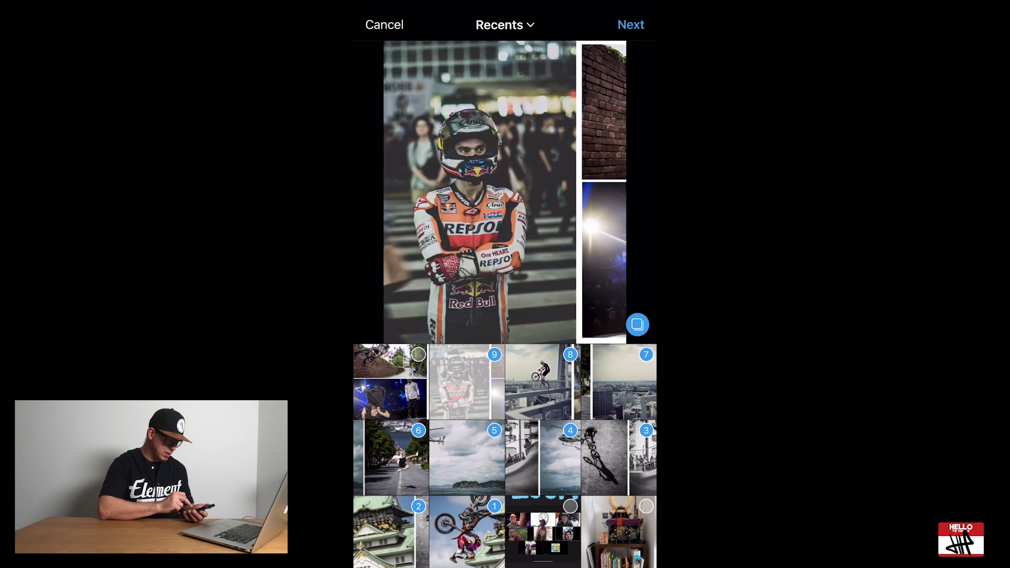
click(391, 382)
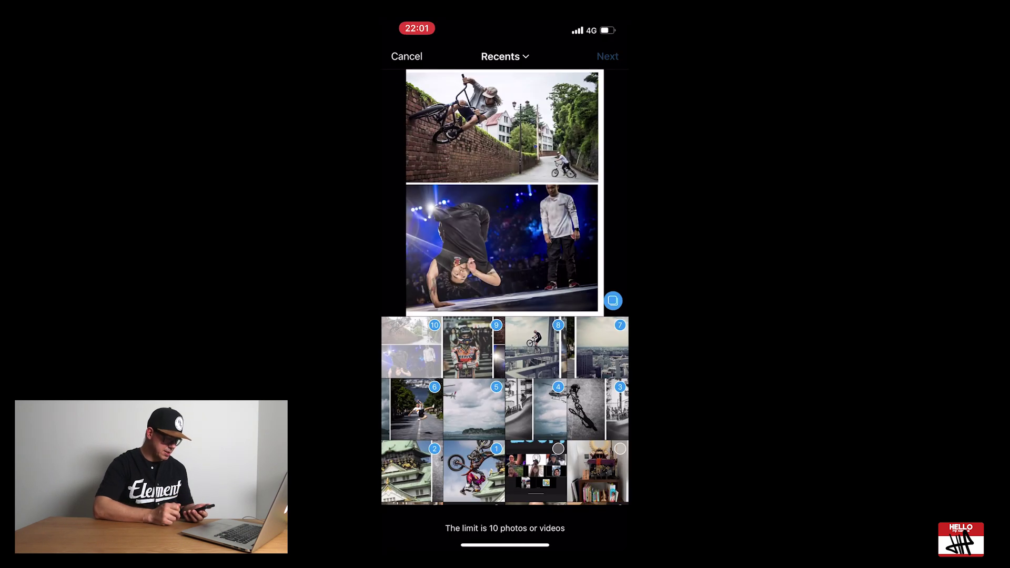
click(607, 57)
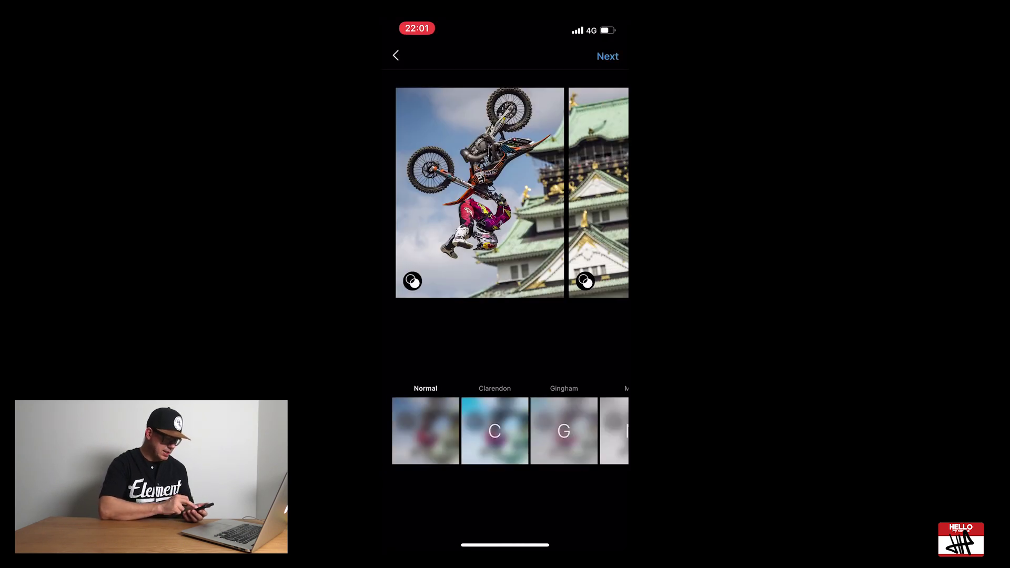
Look through the slides in Instagram's filter preview, checking how the photos continue from one slide to the following one
scroll(505, 193, right, 5)
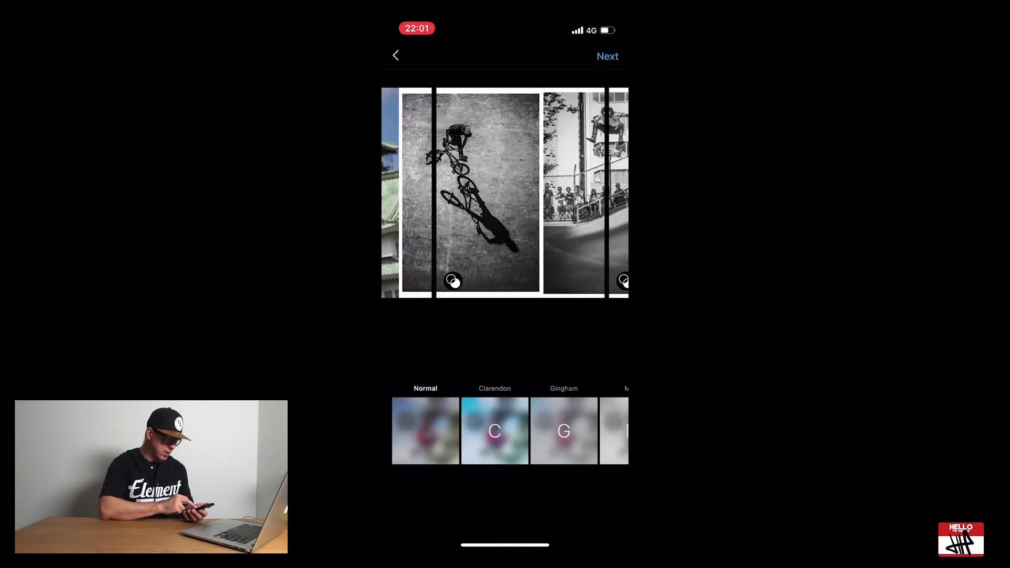
scroll(505, 193, right, 5)
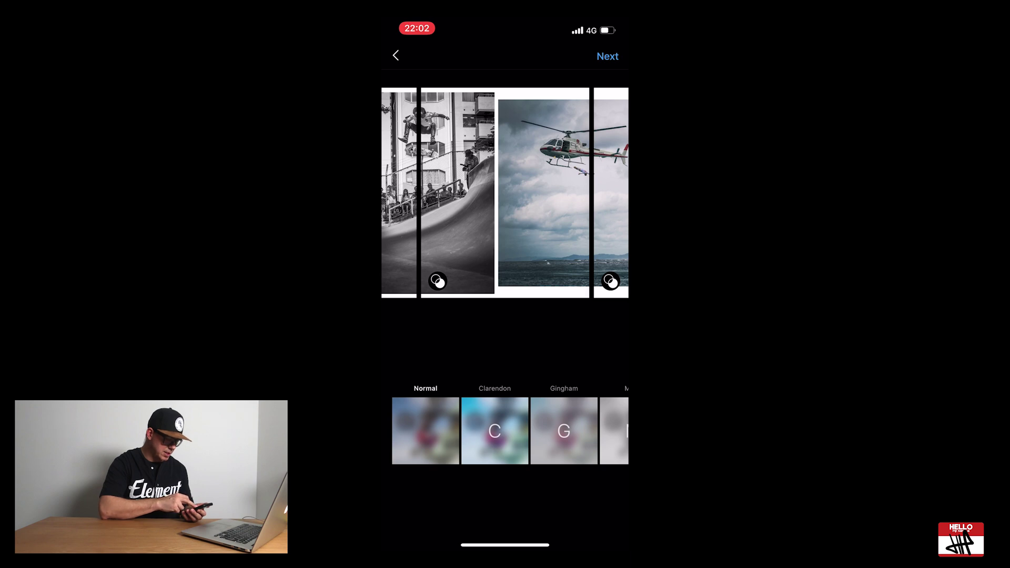
scroll(505, 192, right, 8)
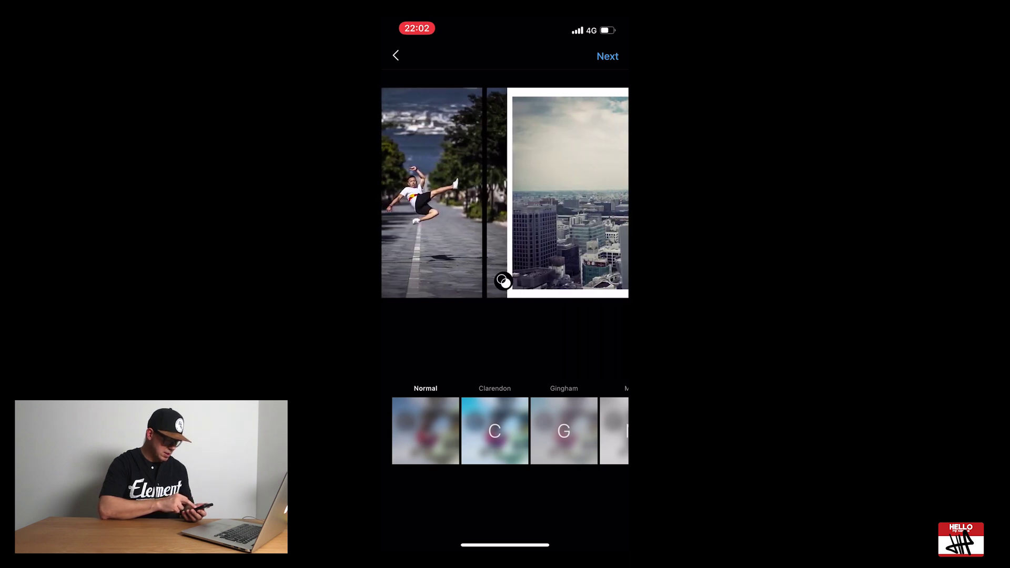
scroll(506, 193, right, 8)
scroll(505, 192, left, 8)
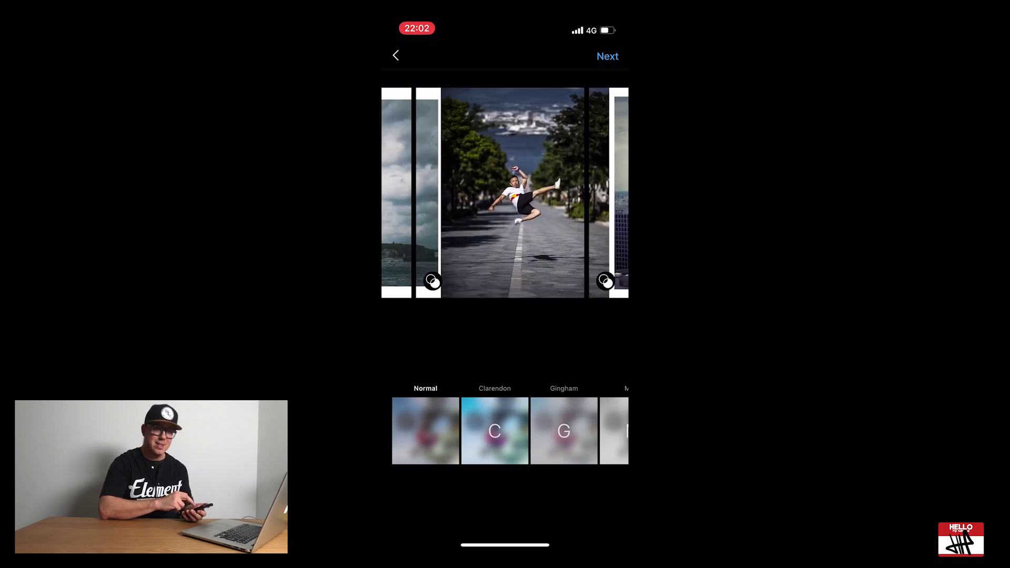
scroll(505, 193, left, 4)
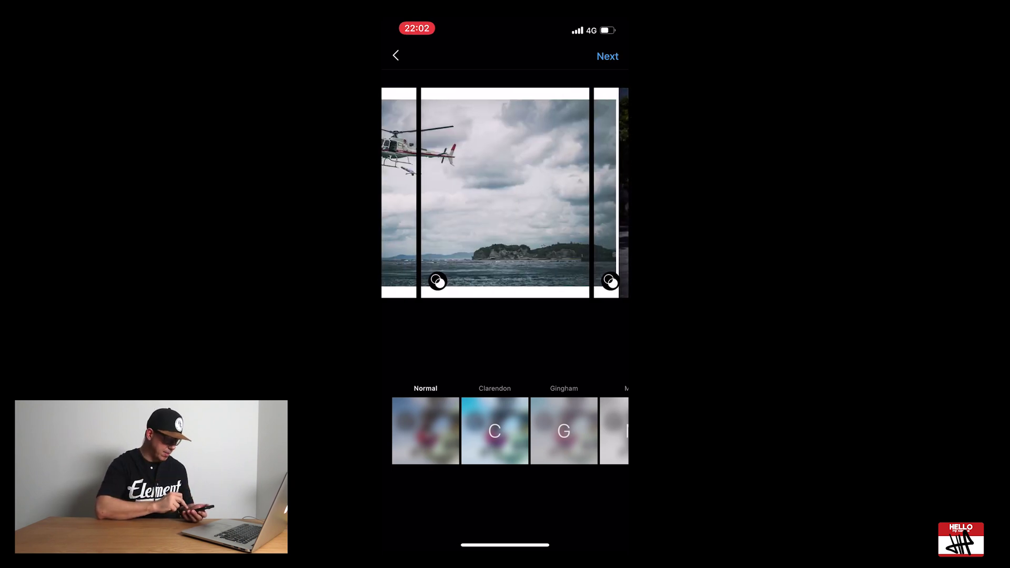
Apply the Clarendon filter to all slides at a strength of 5, check several slides and accept it
click(495, 431)
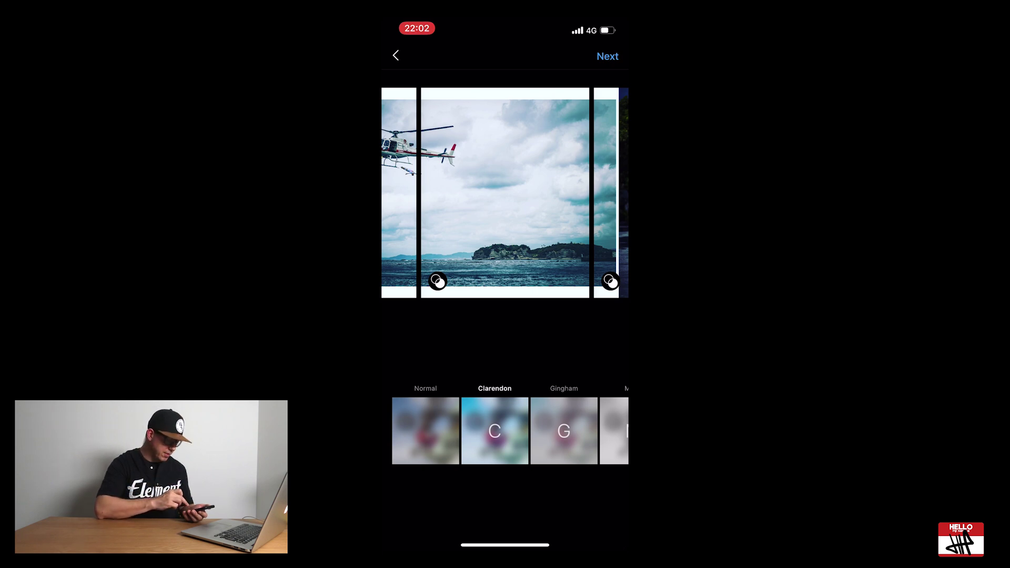
click(495, 430)
drag(605, 405, 405, 405)
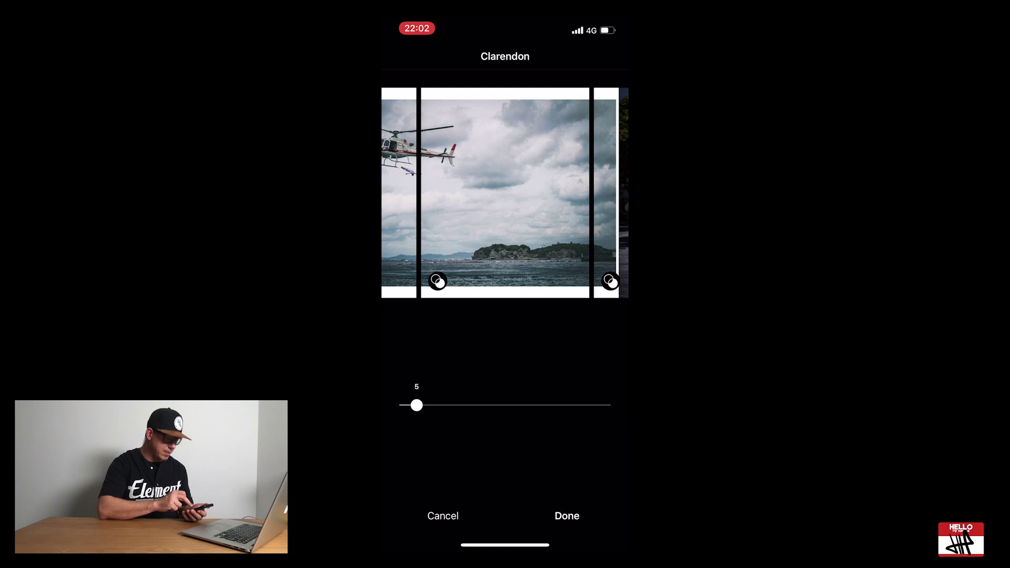
scroll(505, 192, left, 5)
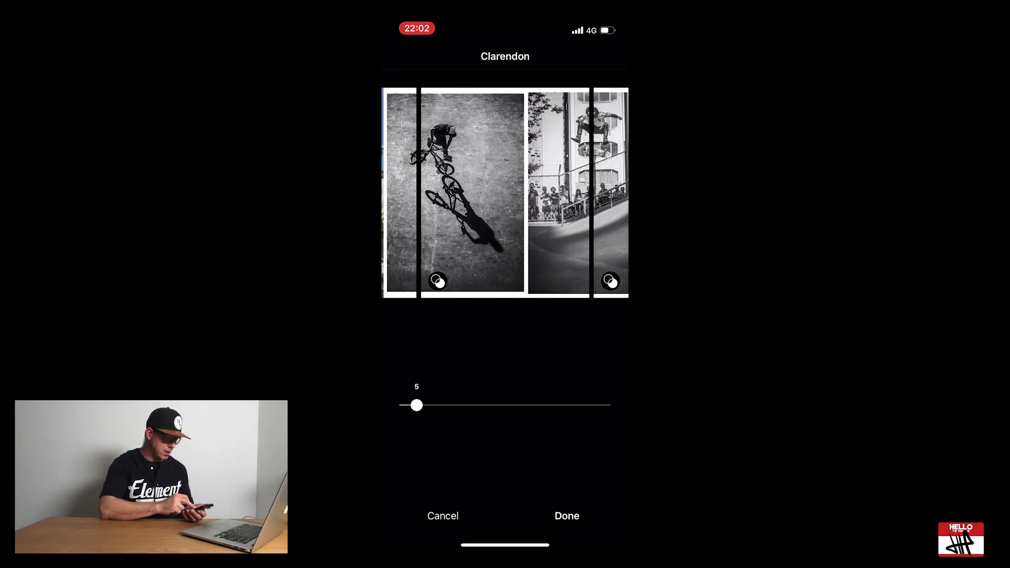
scroll(504, 192, left, 3)
scroll(504, 193, right, 3)
click(567, 516)
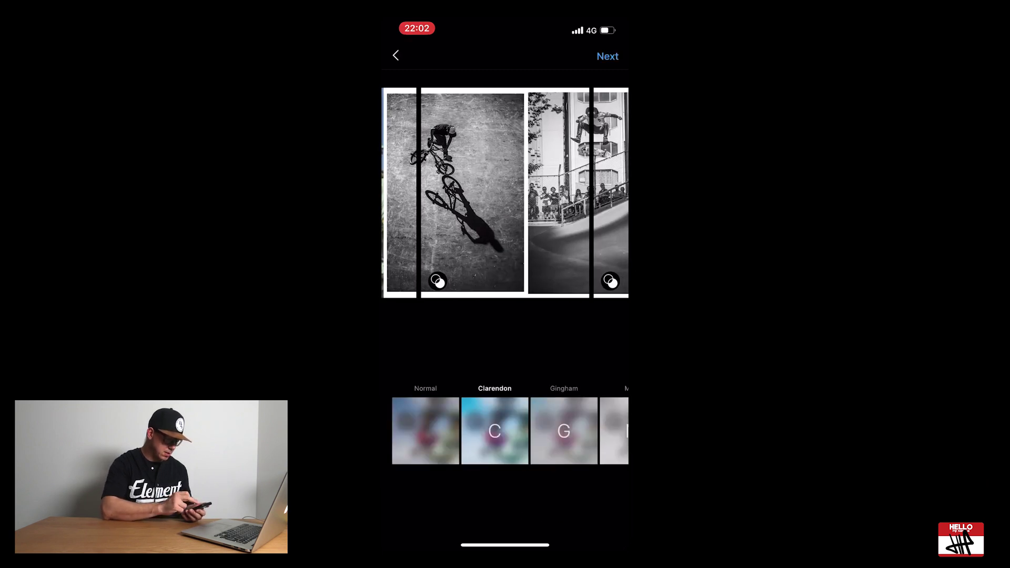
Continue to the post details, caption the carousel "Best of Red Bull Japan" and share it
click(608, 56)
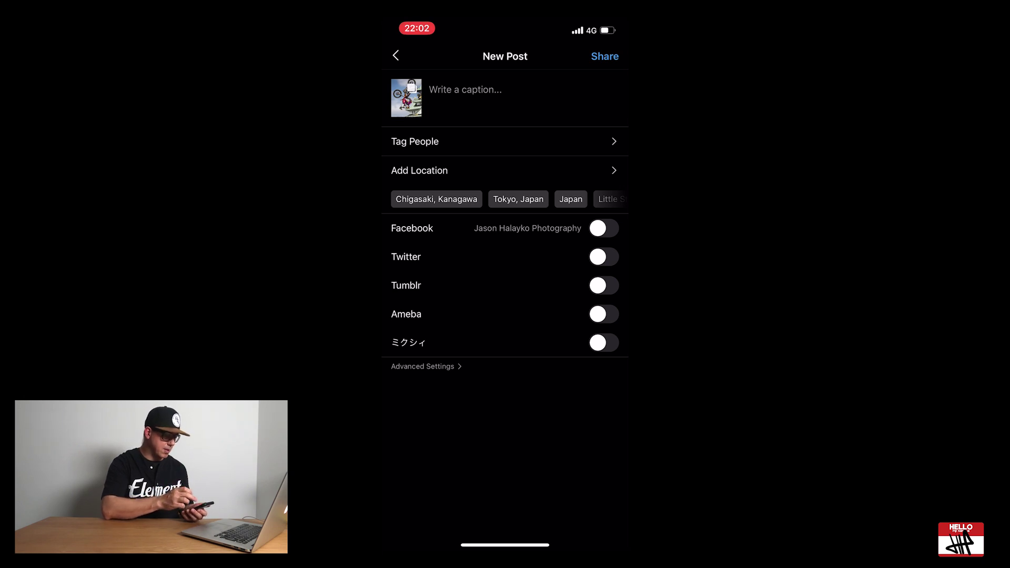
click(465, 90)
text(Best of Red Bull Japan)
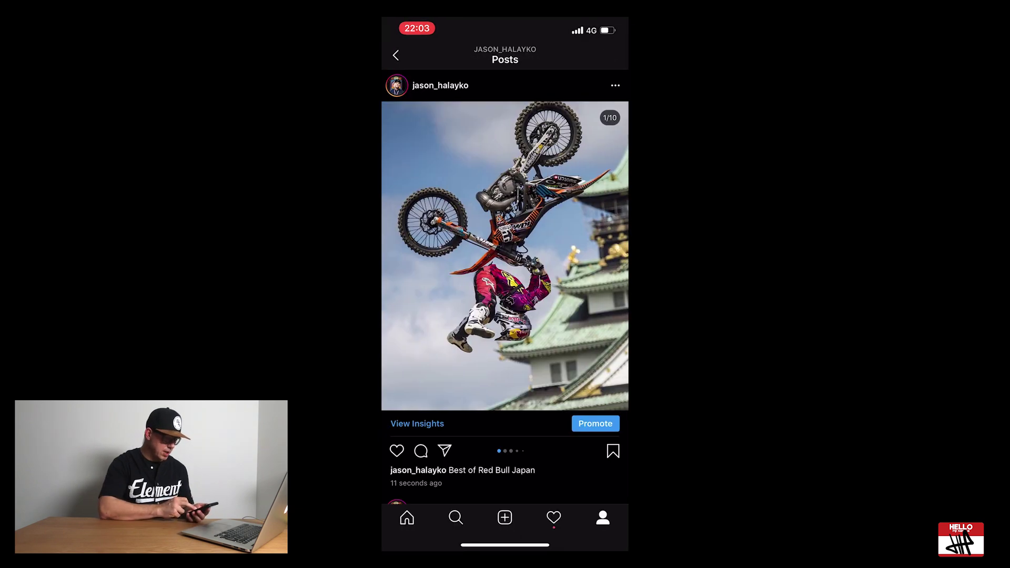
View the slides of the published carousel post, checking the seamless transitions between them
scroll(505, 256, right, 5)
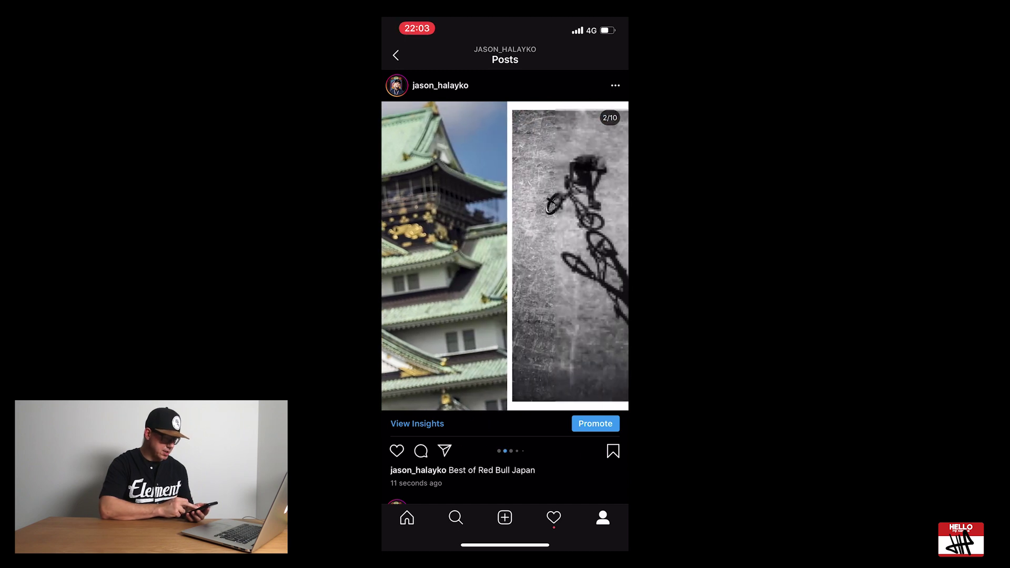
scroll(505, 256, right, 5)
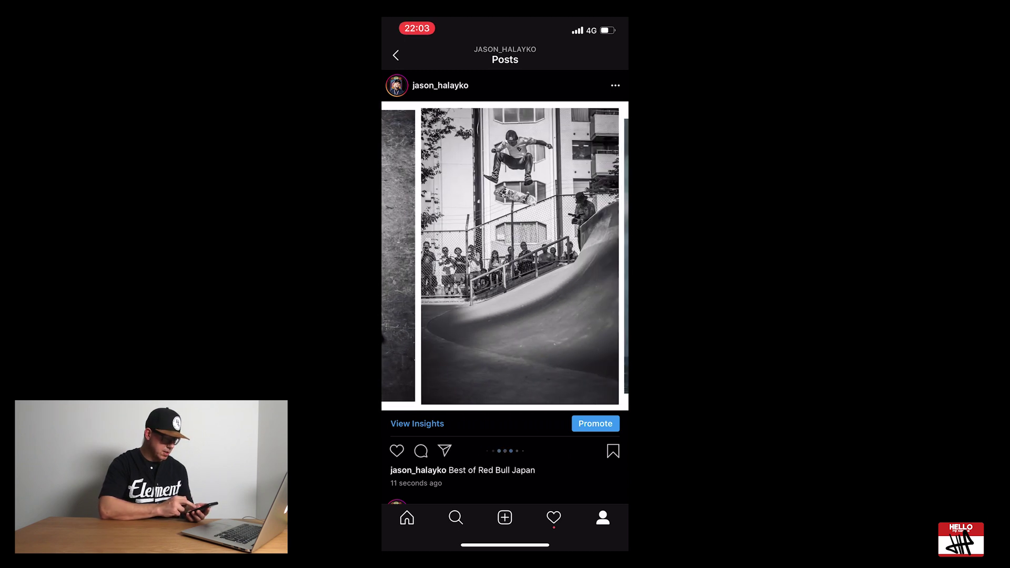
scroll(505, 257, right, 5)
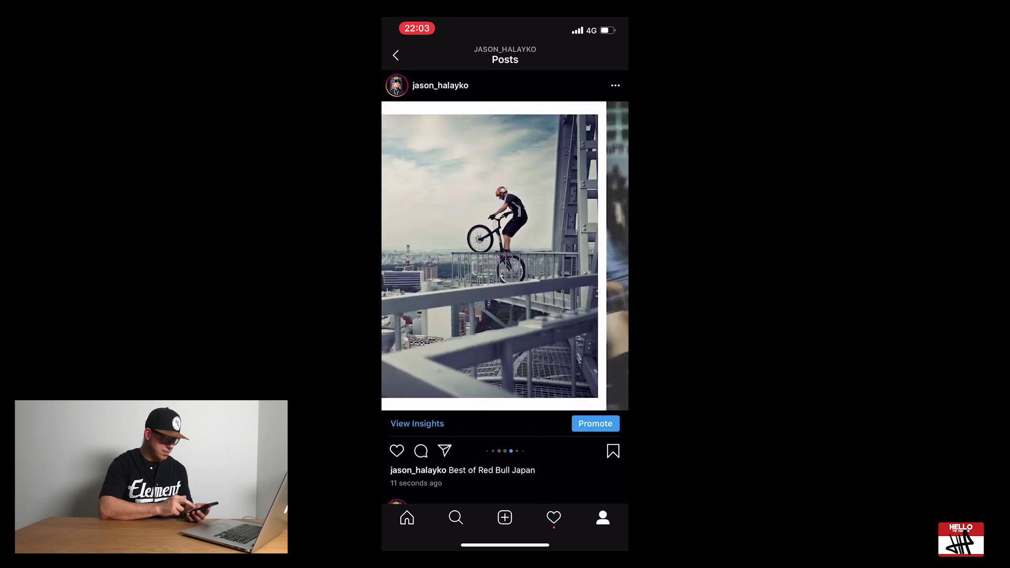
scroll(505, 257, right, 3)
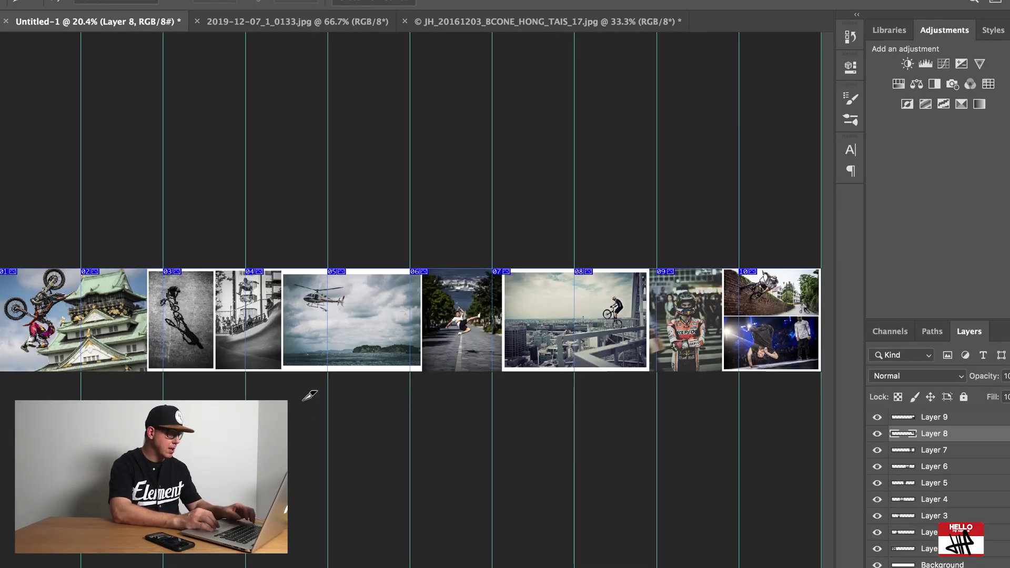
In Photoshop, undo the slices and delete the BMX shadow, skateboarder and helicopter photos from the Untitled-1 carousel
key(super+z)
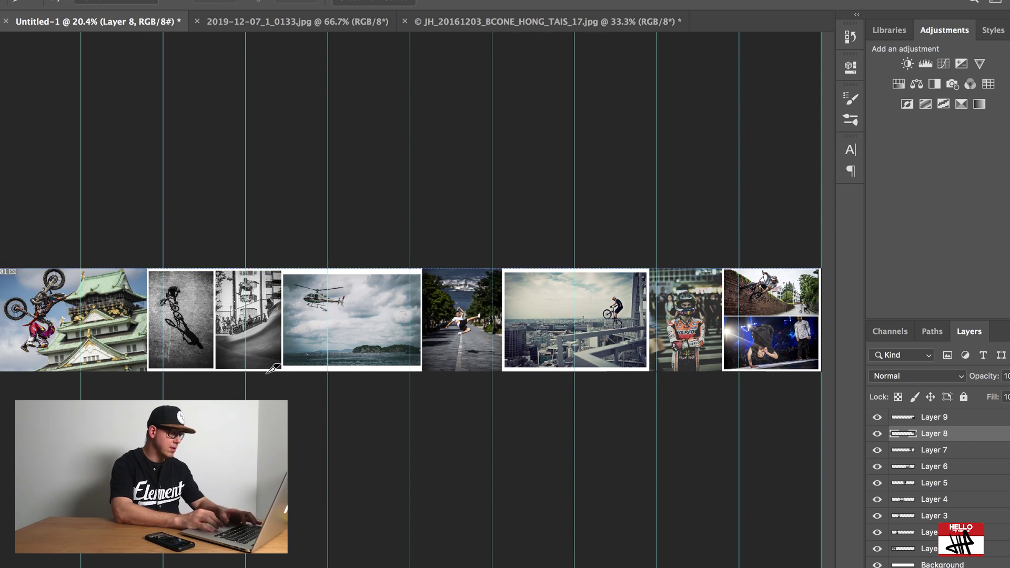
key(v)
click(200, 347)
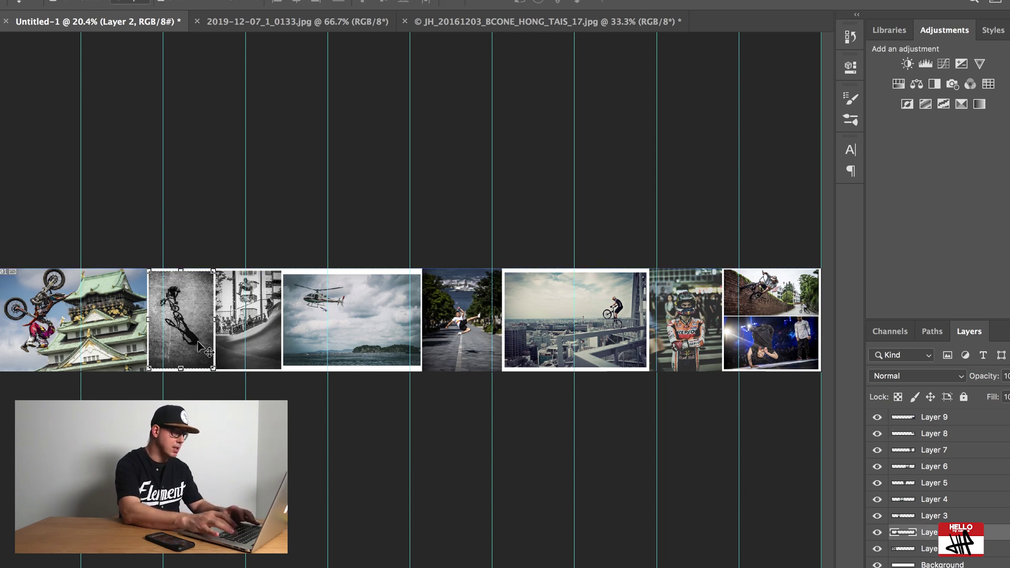
key(Delete)
click(266, 322)
key(Delete)
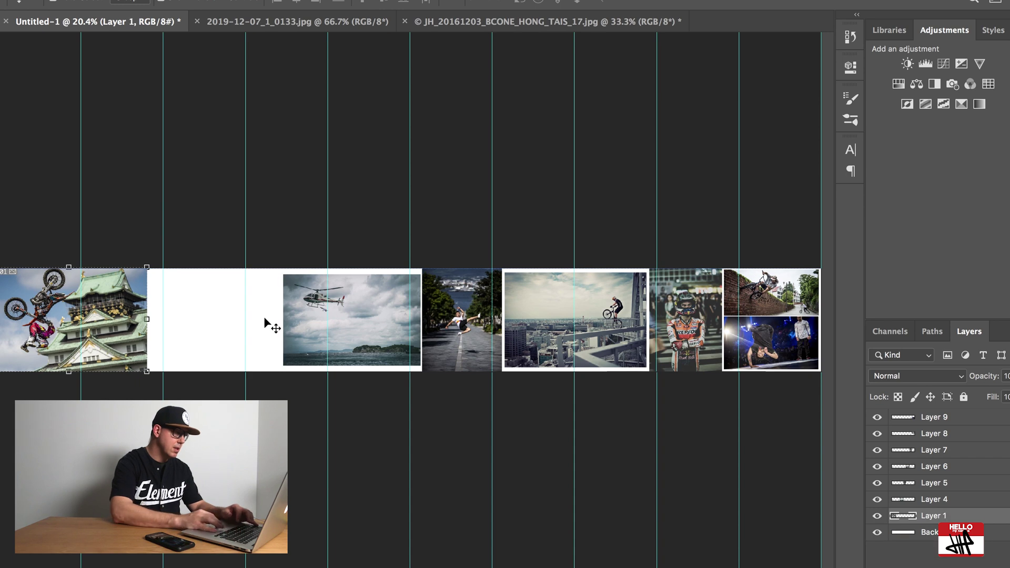
click(371, 309)
key(Delete)
Delete the street jump, rooftop bike, racer, wall-ride and breakdance photos, leaving only the motocross photo on the white background
click(457, 301)
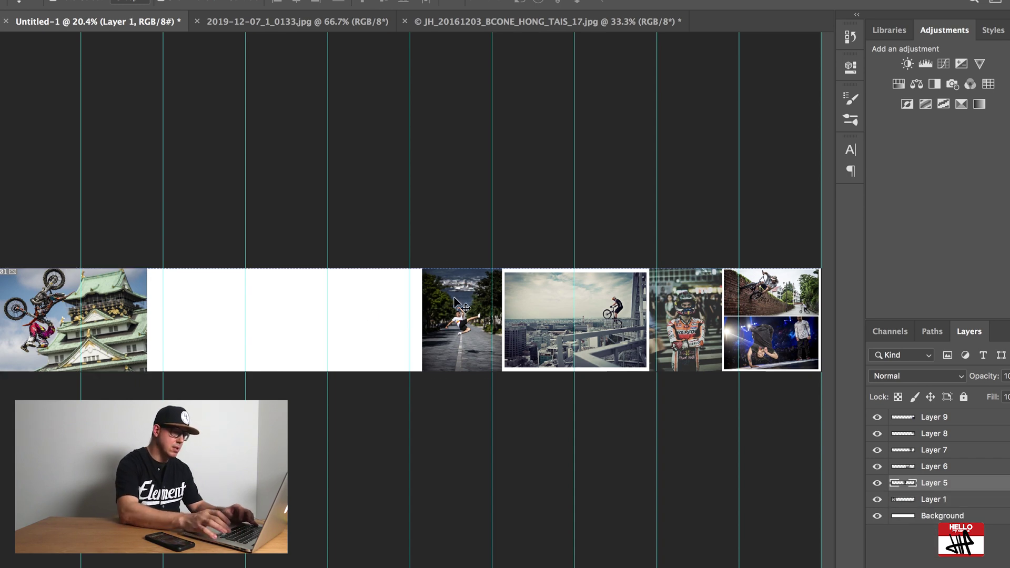
key(Delete)
click(526, 290)
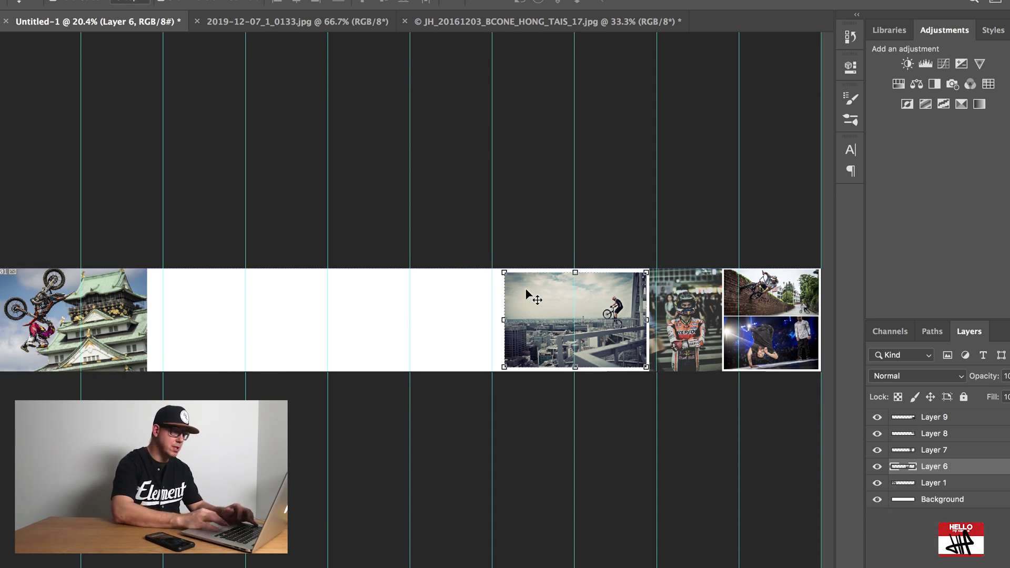
key(Delete)
click(684, 296)
key(Delete)
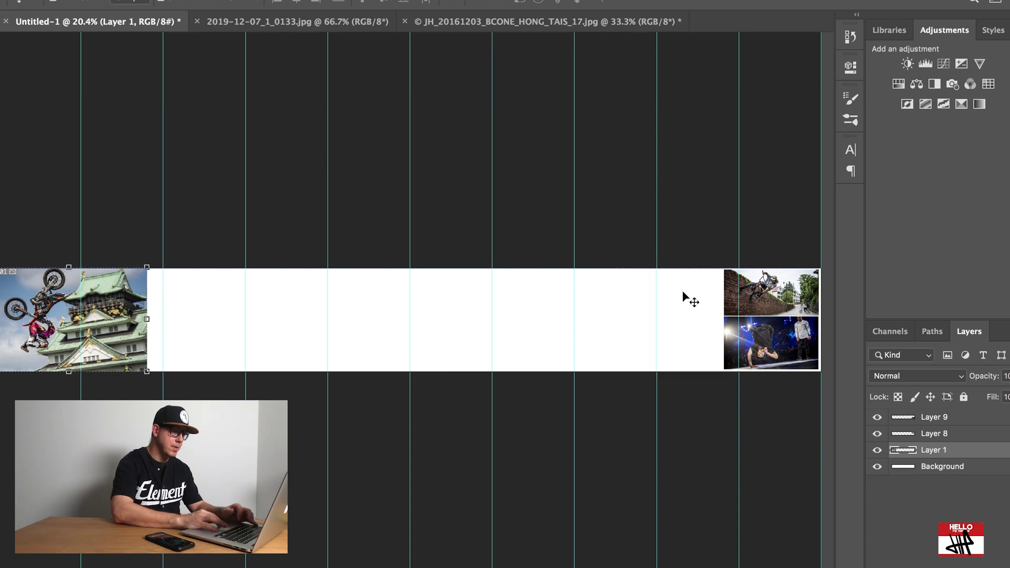
click(781, 288)
key(Delete)
click(790, 323)
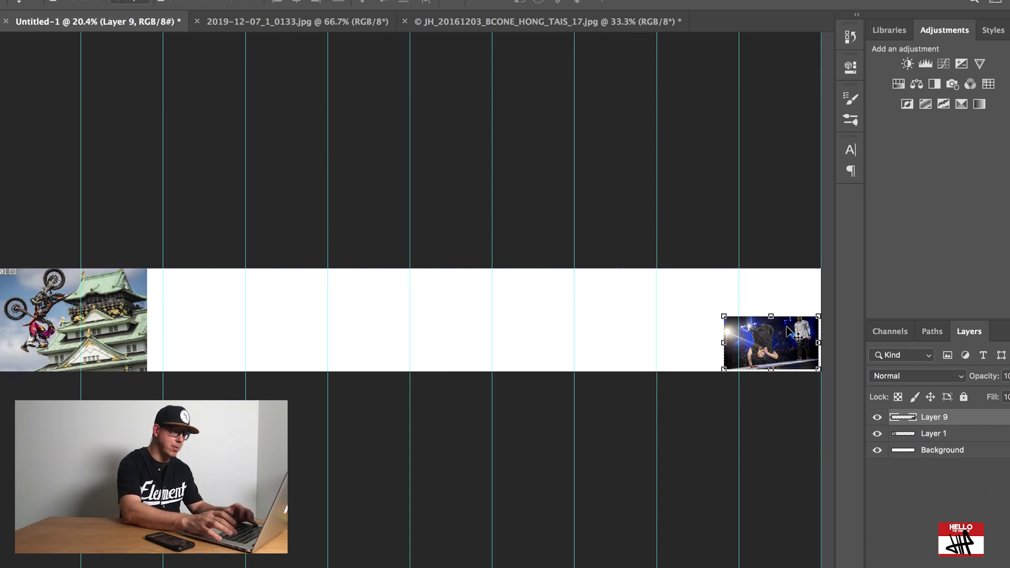
key(Delete)
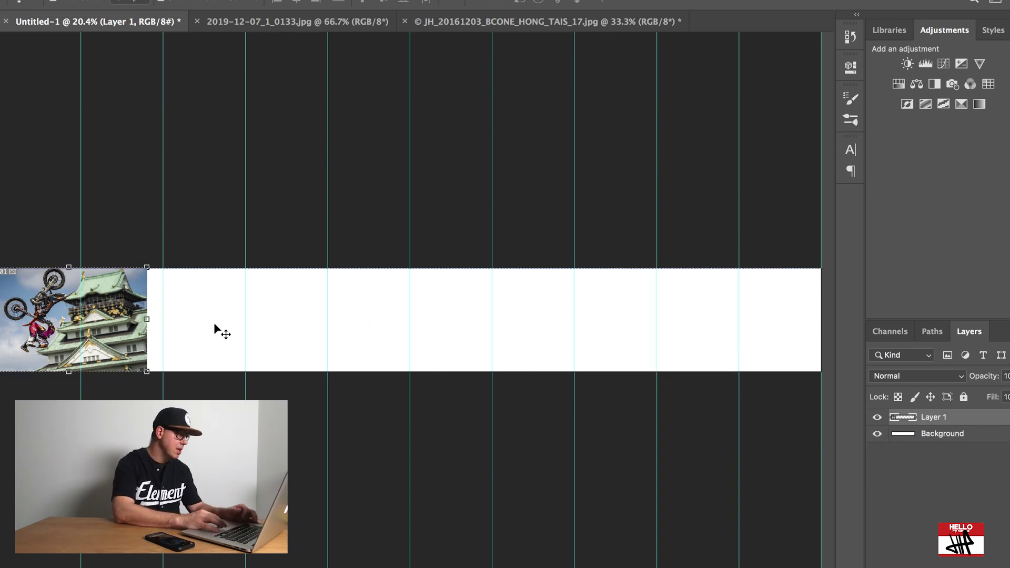
Scale down the motocross photo and place it entirely within the first slide, with white margins around it
drag(148, 373, 53, 352)
drag(41, 310, 74, 332)
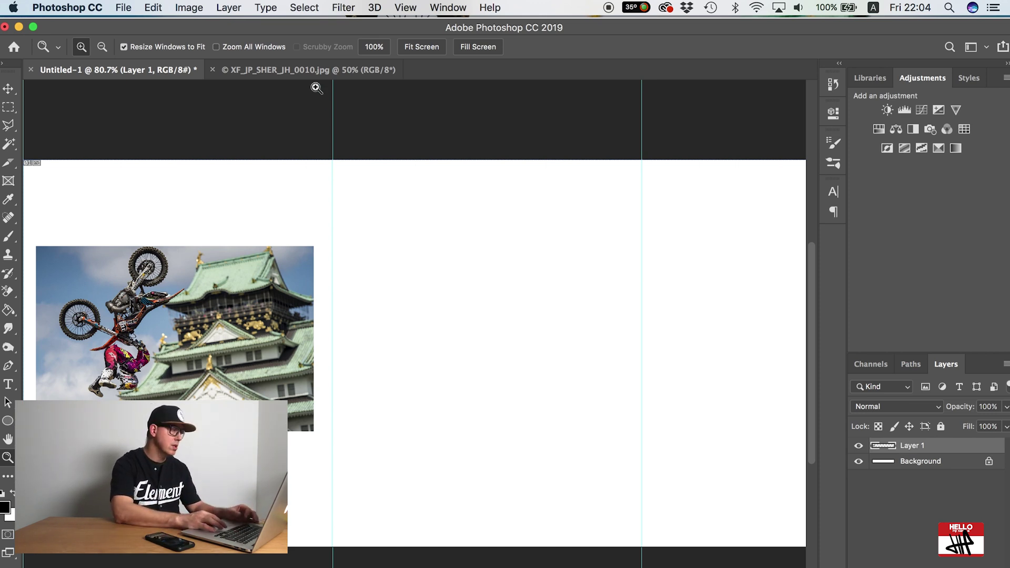
Copy the entire XF_JP_SHER_JH_0010.jpg image and paste it into the Untitled-1 carousel as a new layer
click(307, 72)
key(super+a)
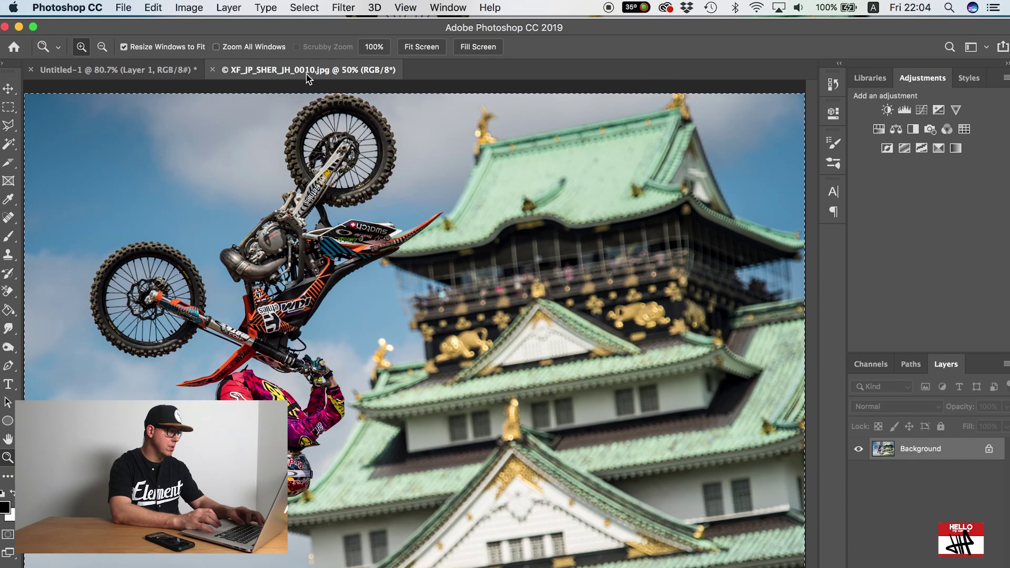
key(super+c)
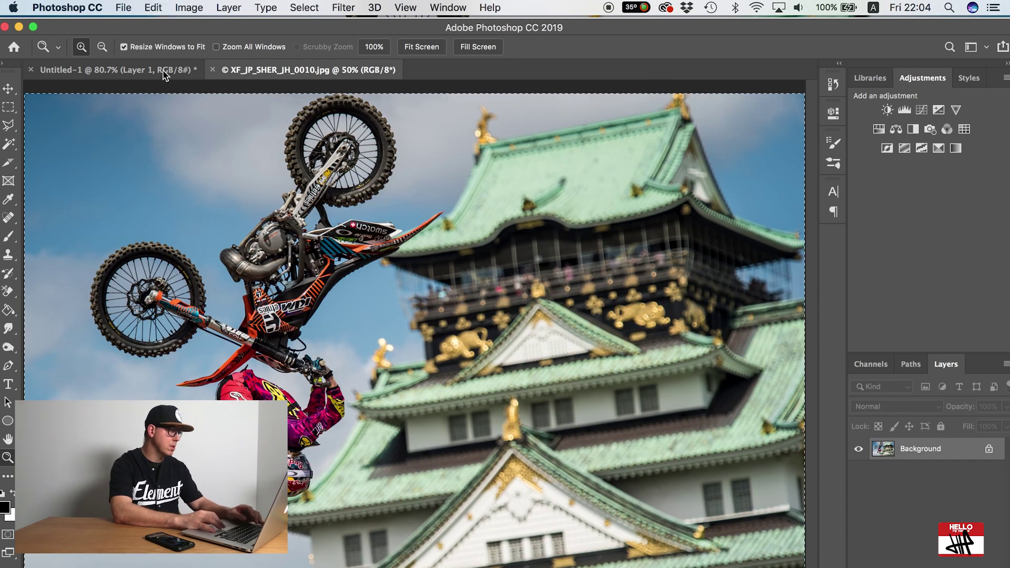
click(164, 70)
key(super+v)
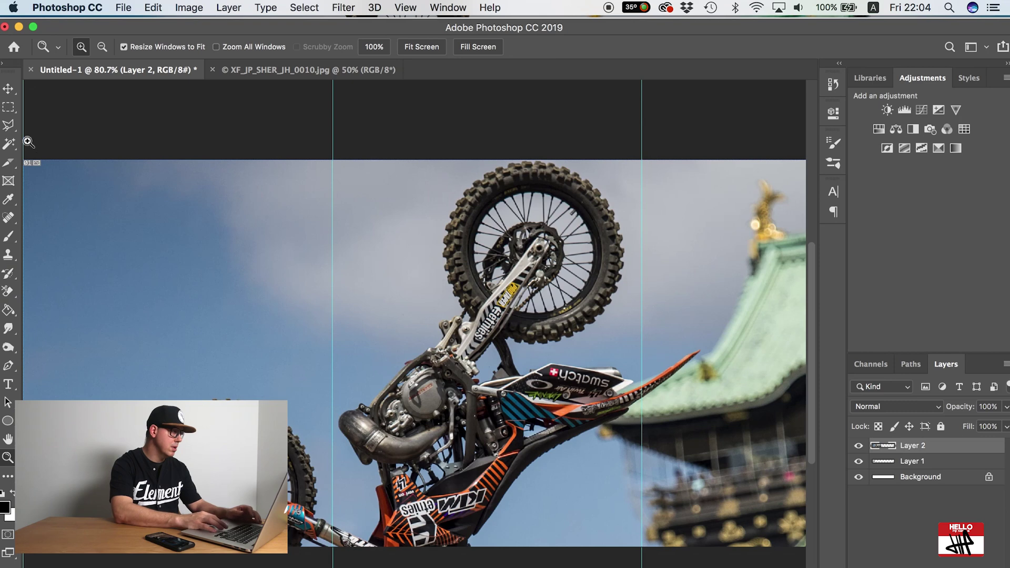
Scale the pasted motocross photo proportionally and position it to span exactly the second and third slides
key(v)
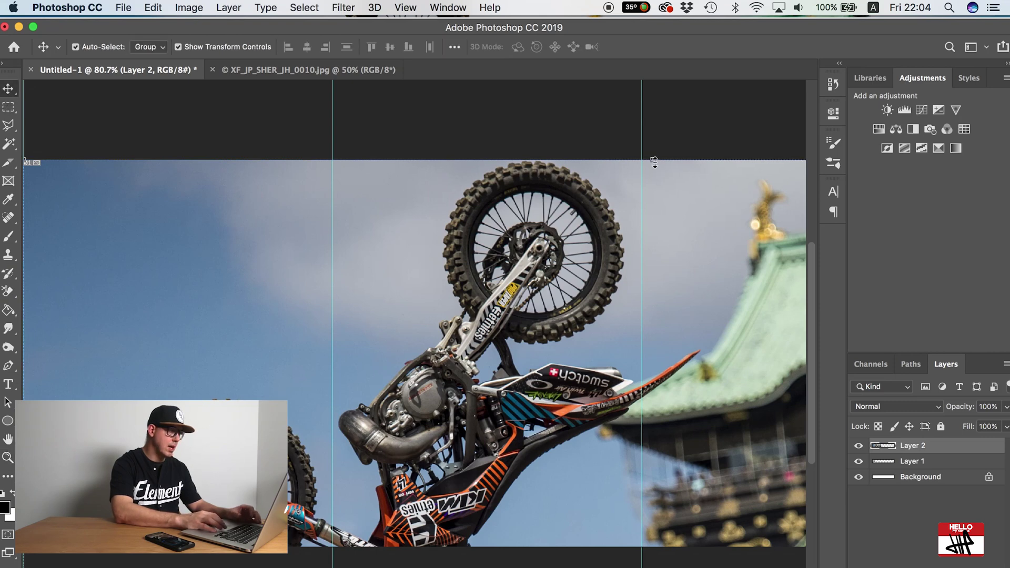
drag(654, 163, 702, 513)
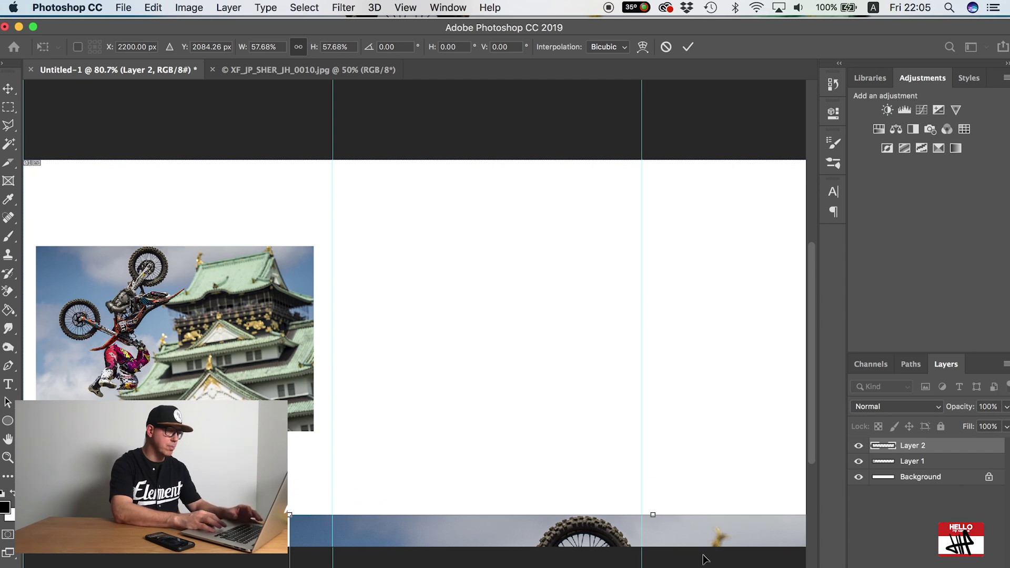
drag(705, 559, 705, 212)
drag(288, 174, 289, 169)
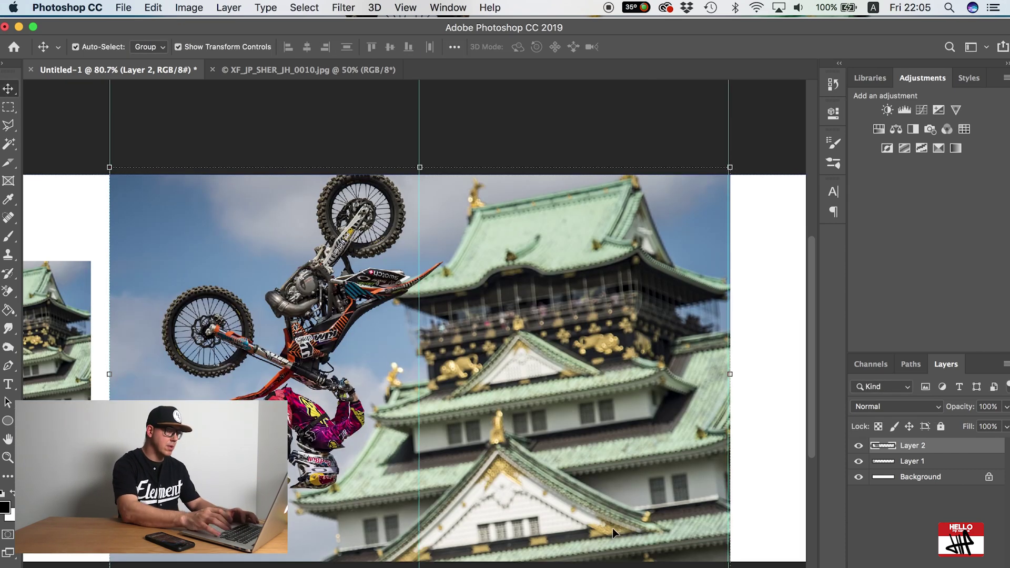
Divide the whole carousel into slices from its guides with the Slice tool
key(super+0)
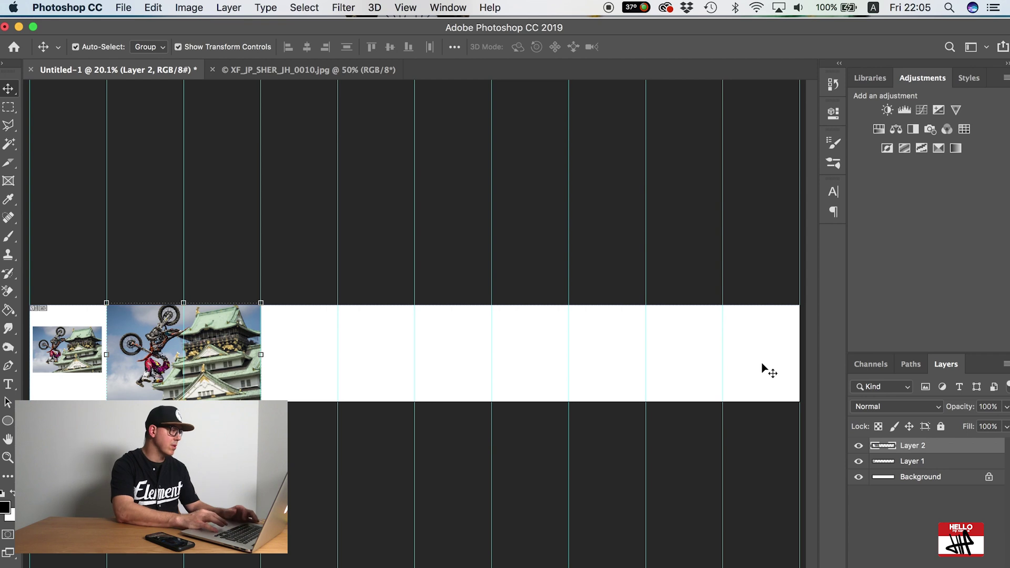
click(10, 166)
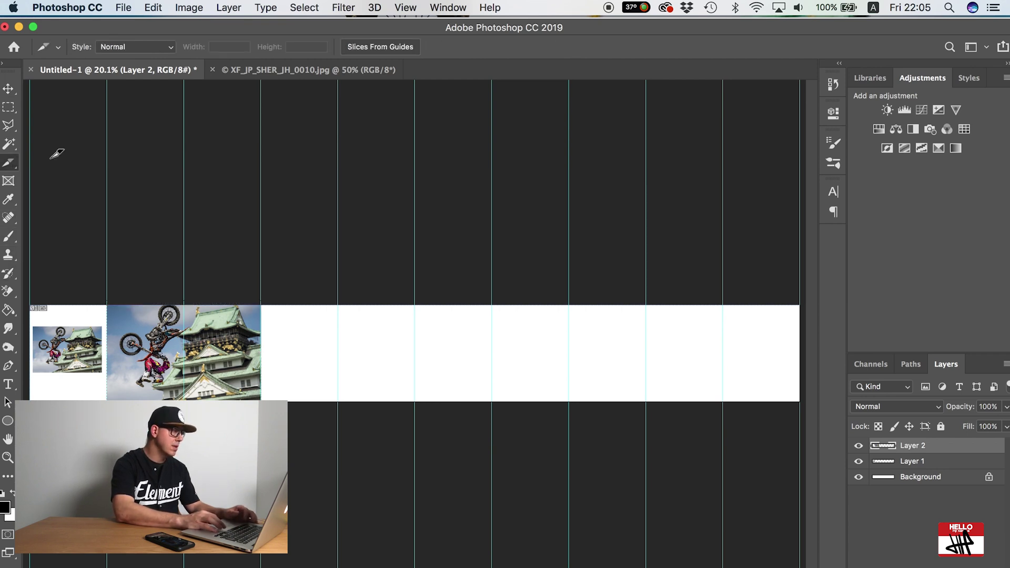
click(387, 48)
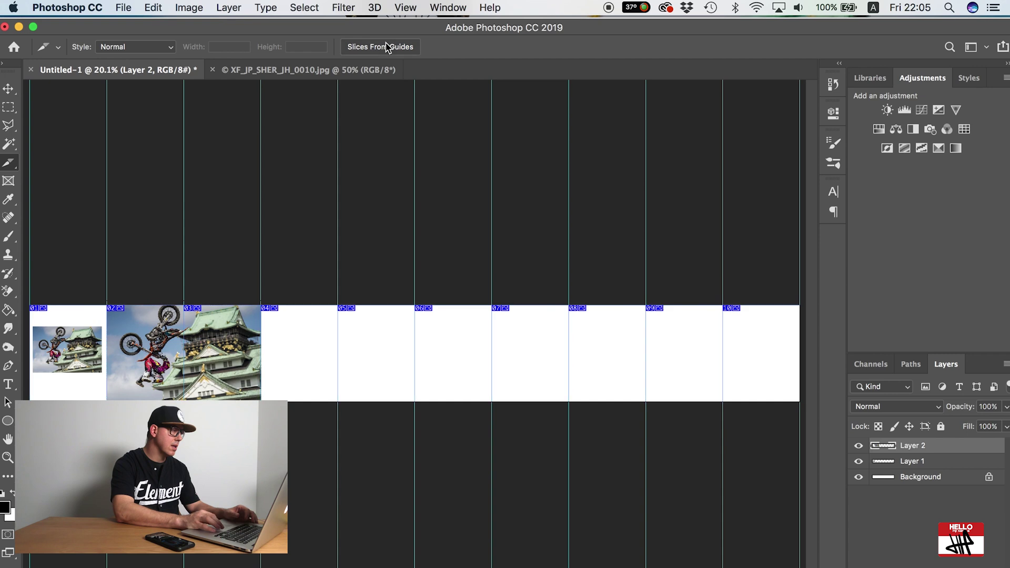
Export the sliced carousel as JPEG images with Save for Web, saving to the Desktop under the name Levi.jpg
click(153, 8)
mouse_move(123, 7)
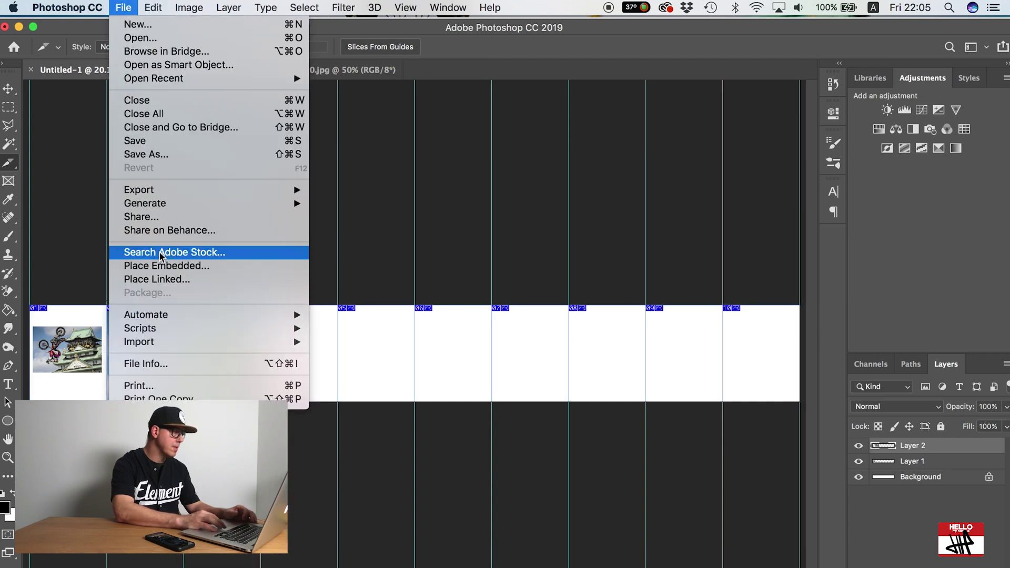
mouse_move(164, 190)
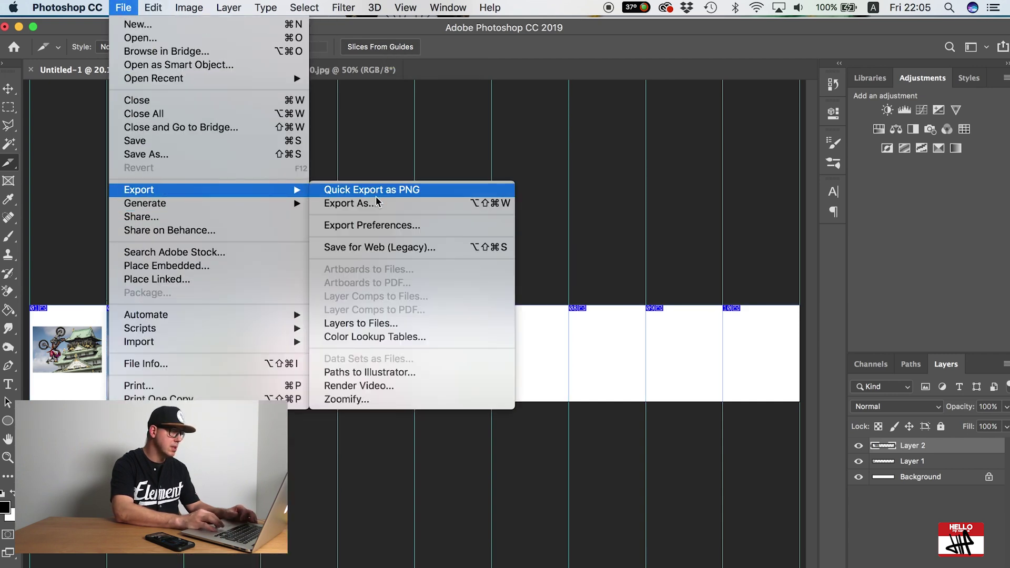
click(380, 248)
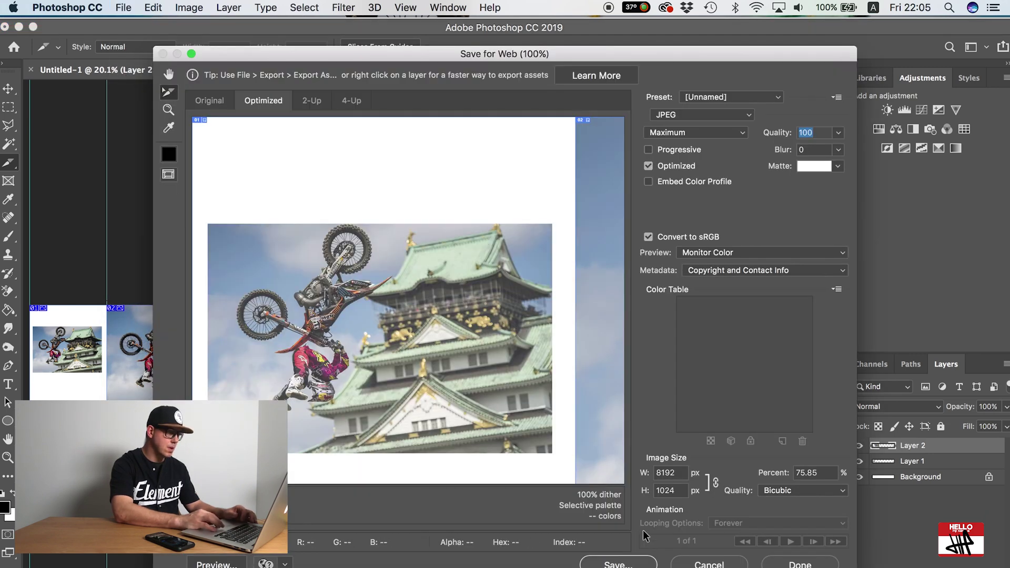
click(632, 565)
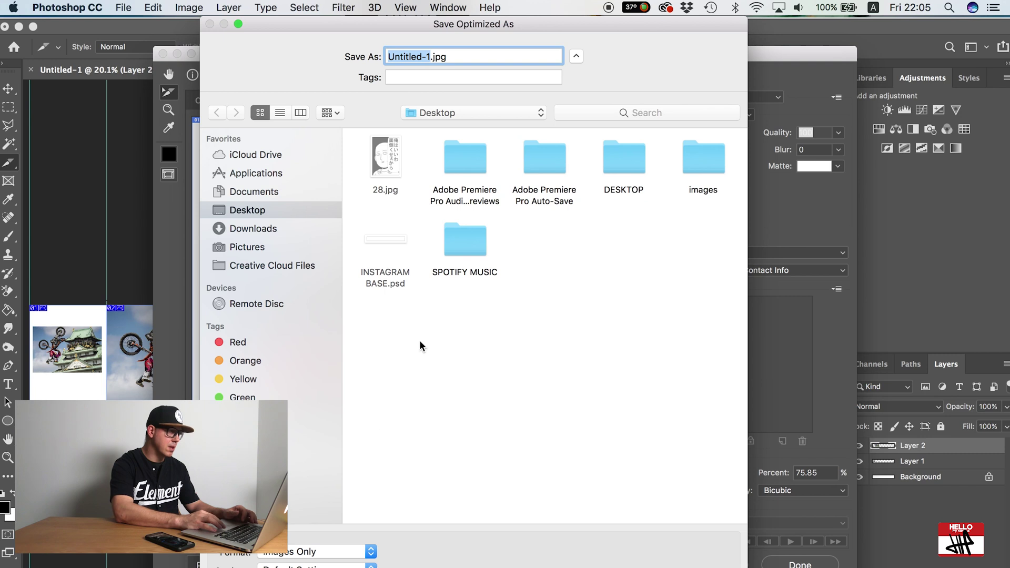
text(Levi)
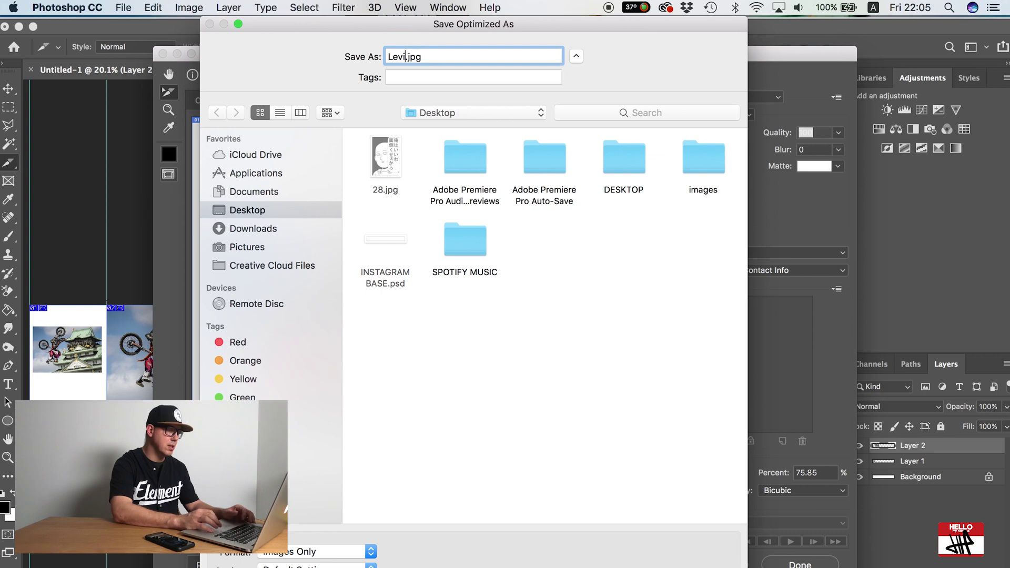
key(Return)
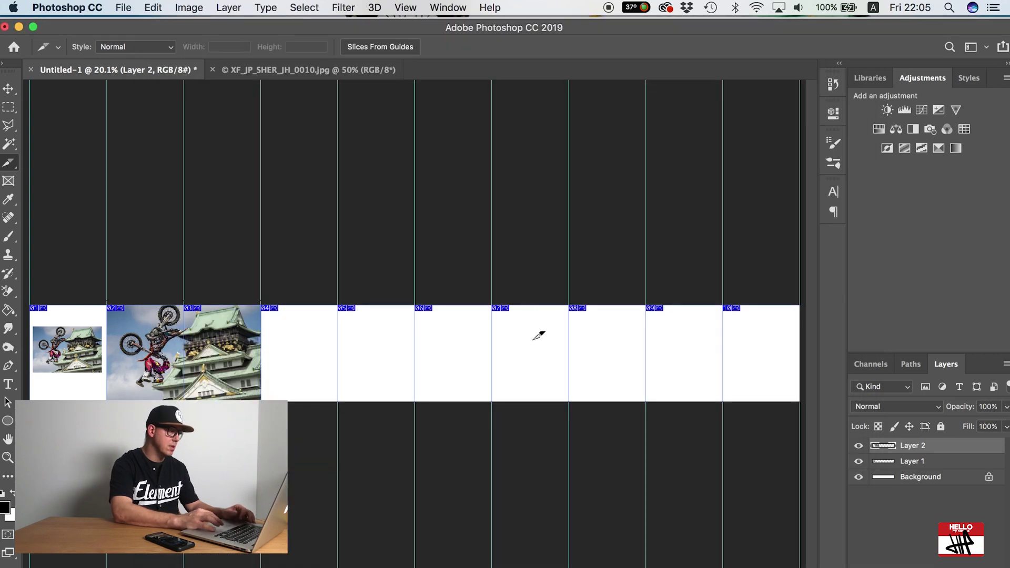
Switch to Finder and preview the exported slices in the images folder, from Levi_01.jpg through Levi_08.jpg
click(200, 561)
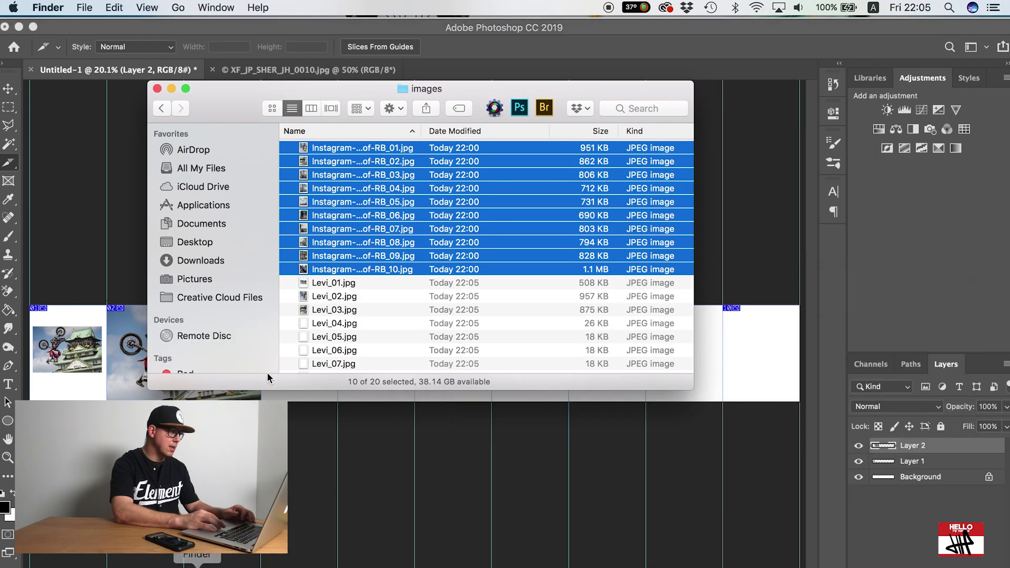
click(330, 284)
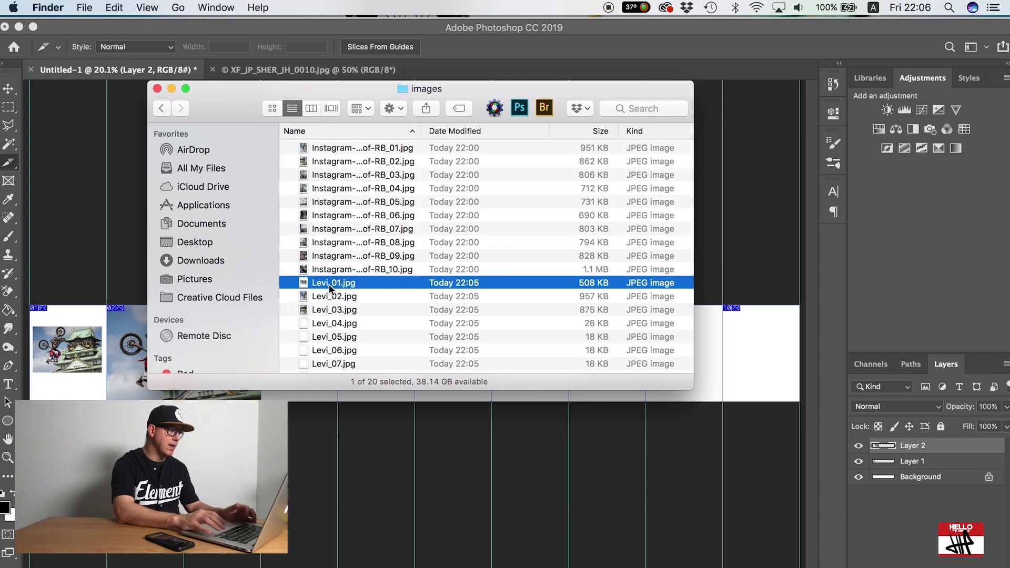
key(space)
key(Down)
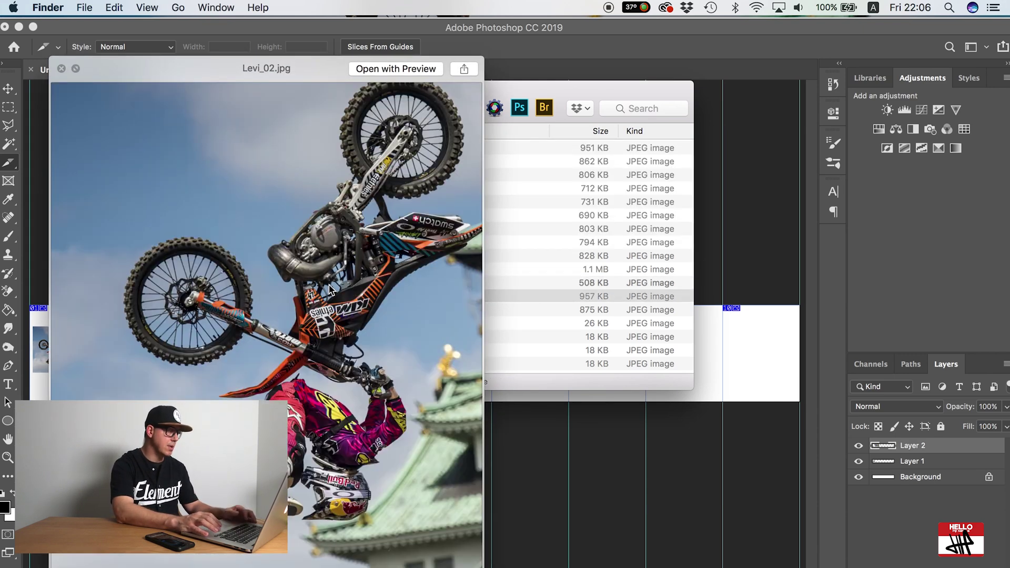
key(Down)
key(Down)
key(Down)
key(Down)
key(Down)
key(Down)
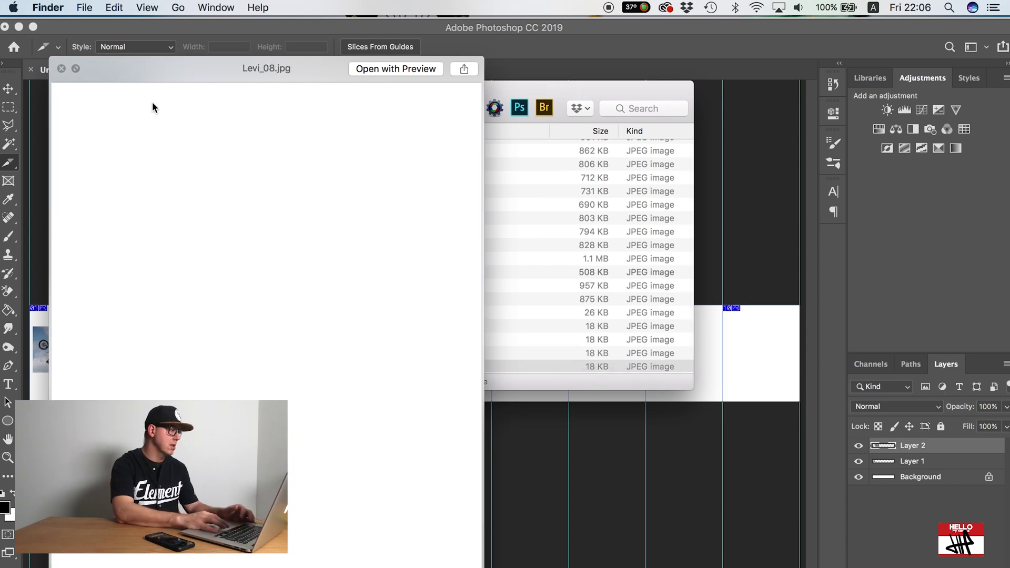
click(61, 69)
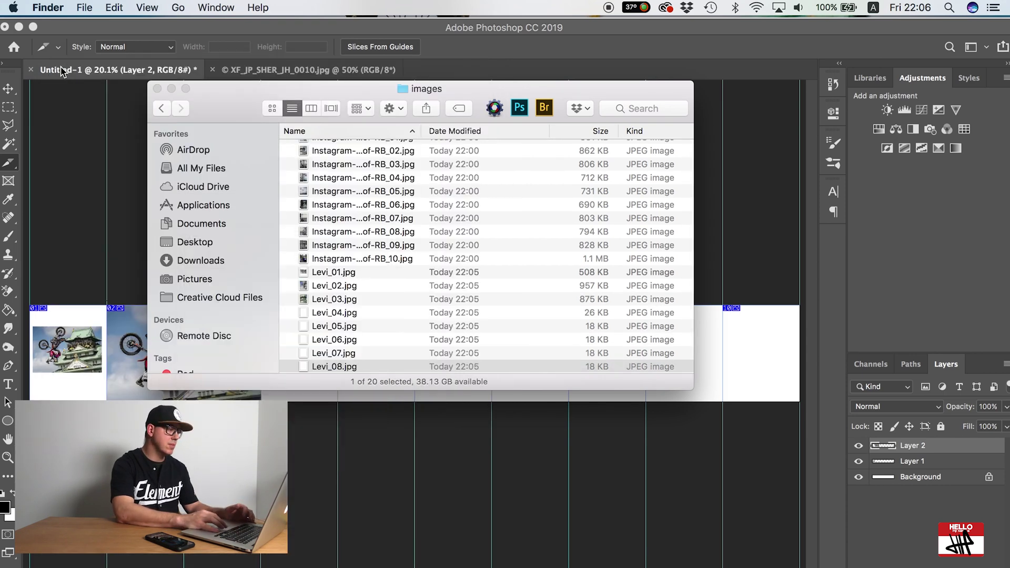
Select the blank slice files Levi_04.jpg through Levi_10.jpg in the images folder and bring up their file actions
click(322, 313)
scroll(318, 358, down, 2)
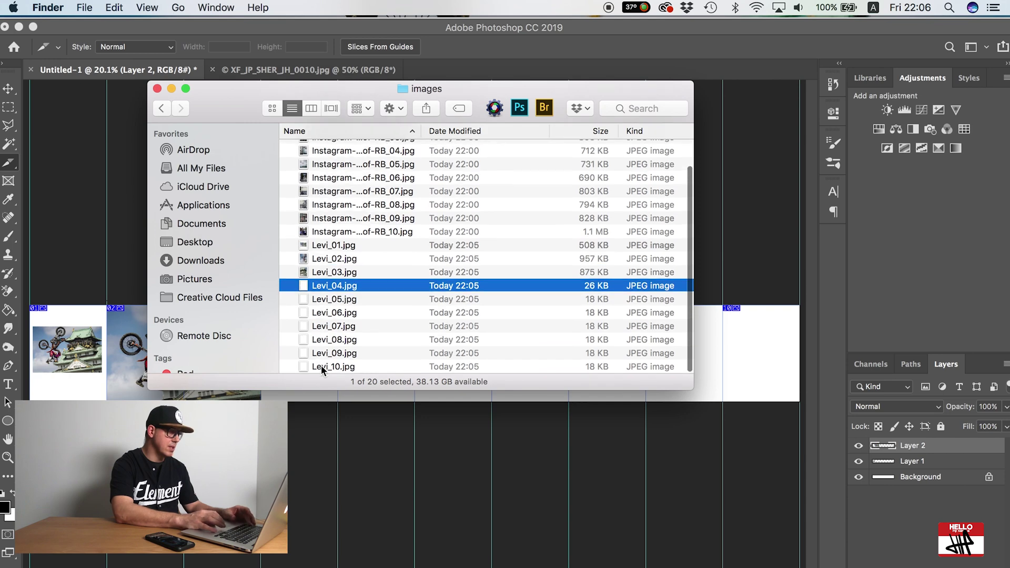
shift+click(321, 366)
right_click(332, 327)
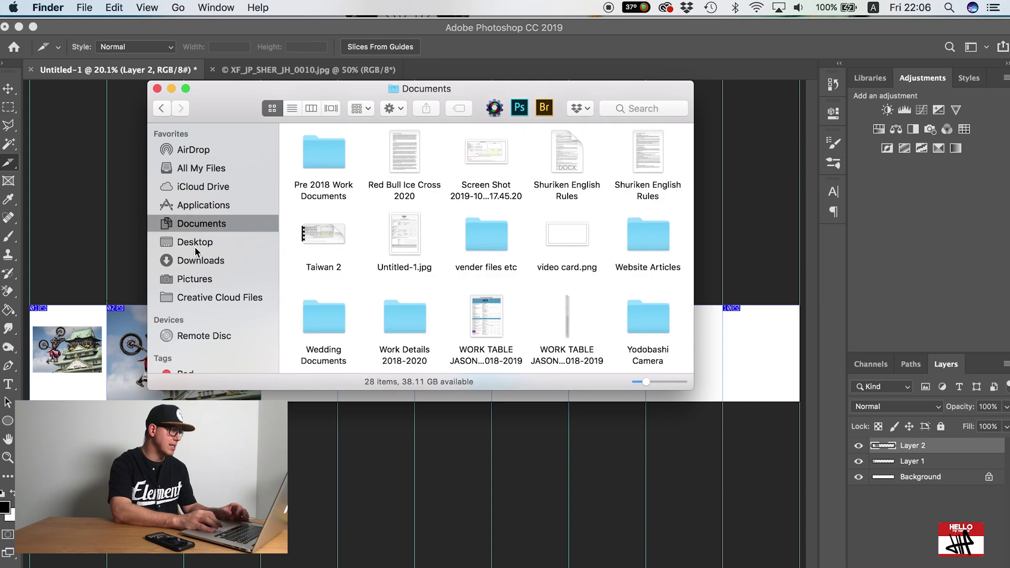
Open INSTAGRAM BASE.psd from the Desktop folder in Photoshop
click(195, 244)
click(337, 162)
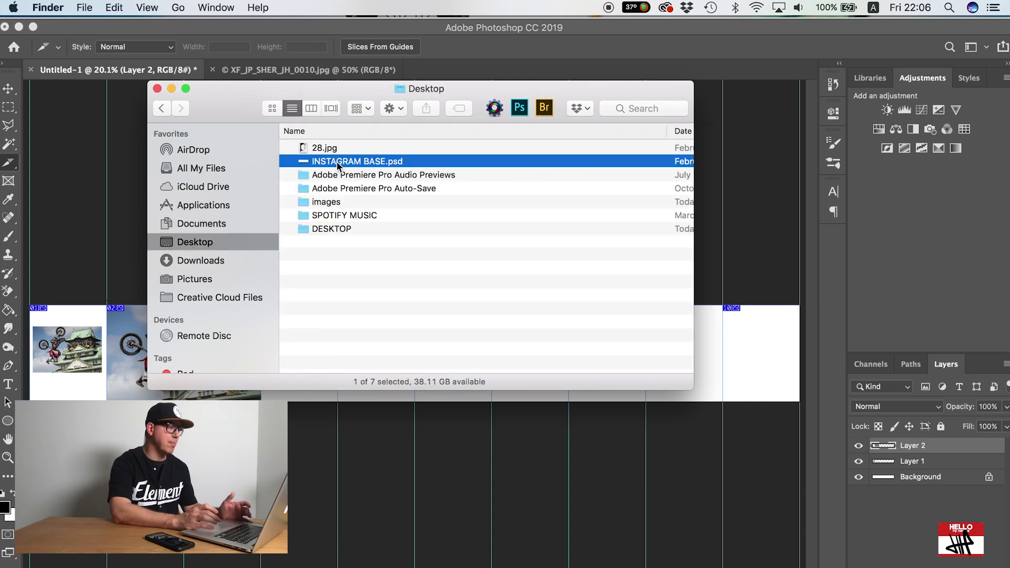
double_click(337, 162)
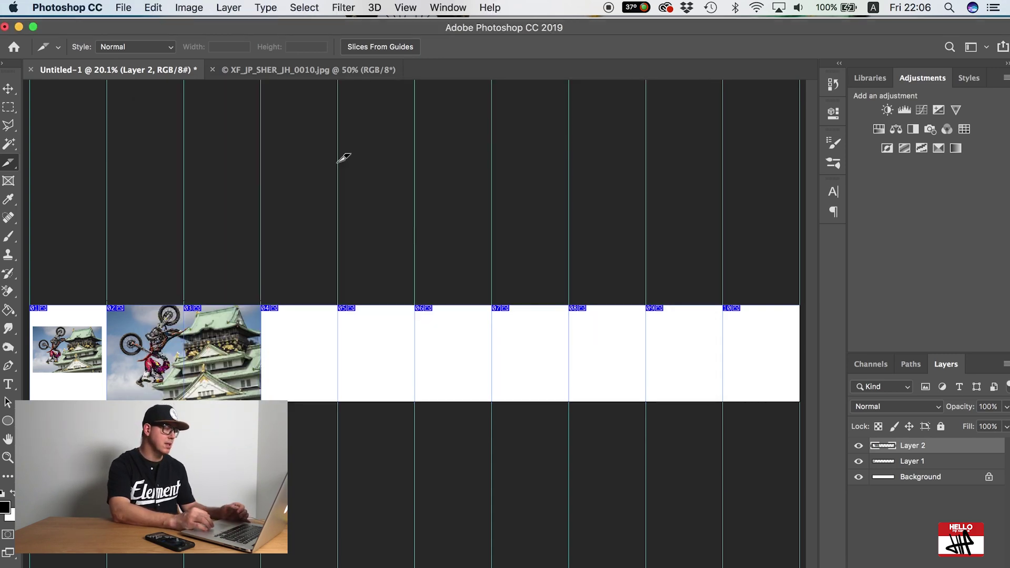